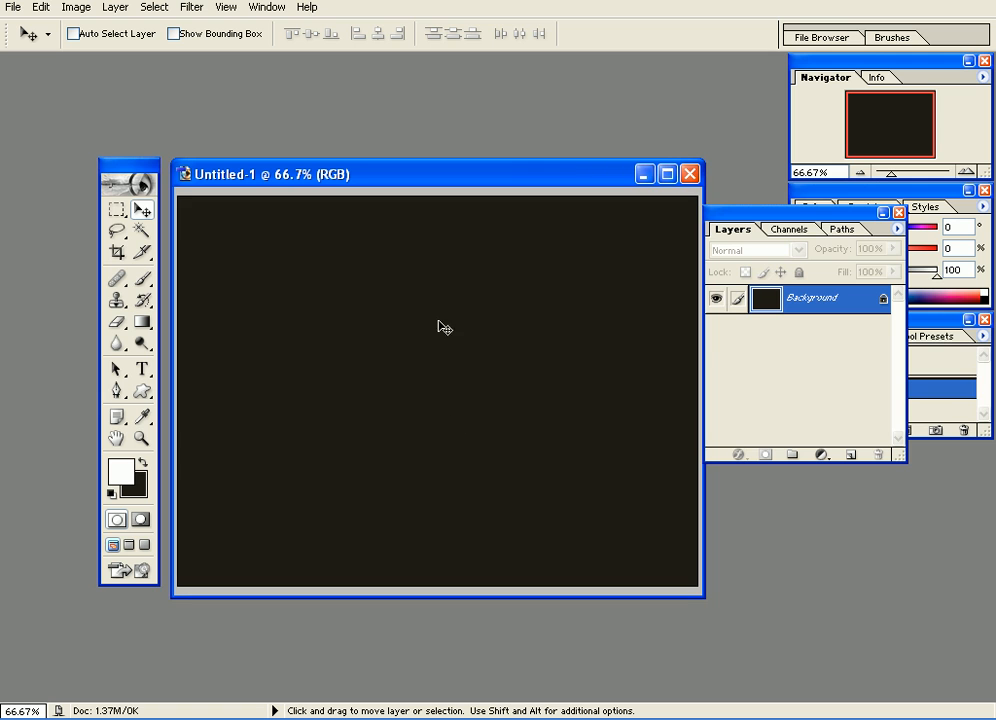
Step: Move the Layers palette clear of the document window, activate the Brush tool and add a new layer above the Background
left_click_drag(790, 213, 822, 212)
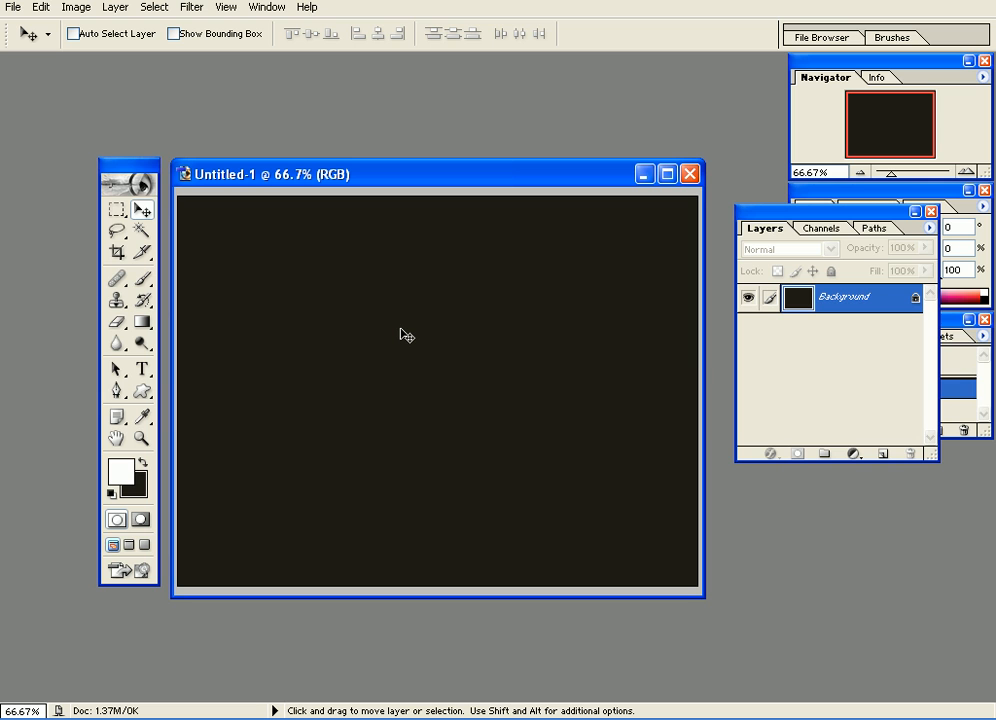
left_click(143, 279)
left_click(880, 451)
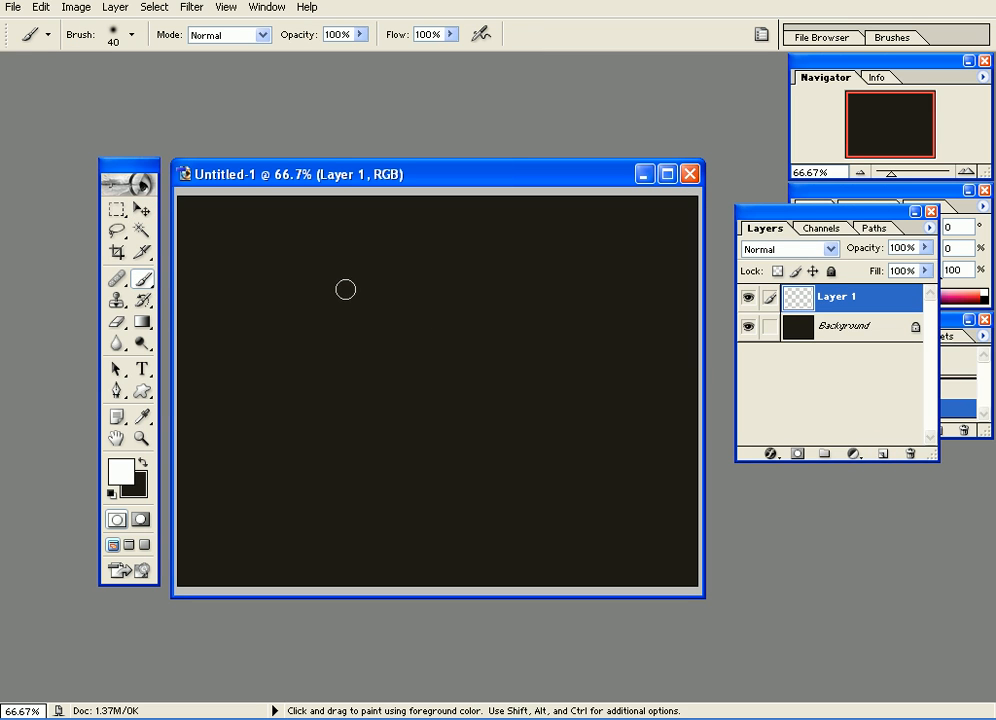
Step: Enlarge the soft brush to 200 and paint a straight white horizontal stroke across the upper edge of the canvas
key("bracketright")
key("bracketright")
key("bracketright")
key("bracketright")
key("bracketright")
key("bracketright")
key("bracketright")
key("bracketright")
key("bracketright")
key("bracketright")
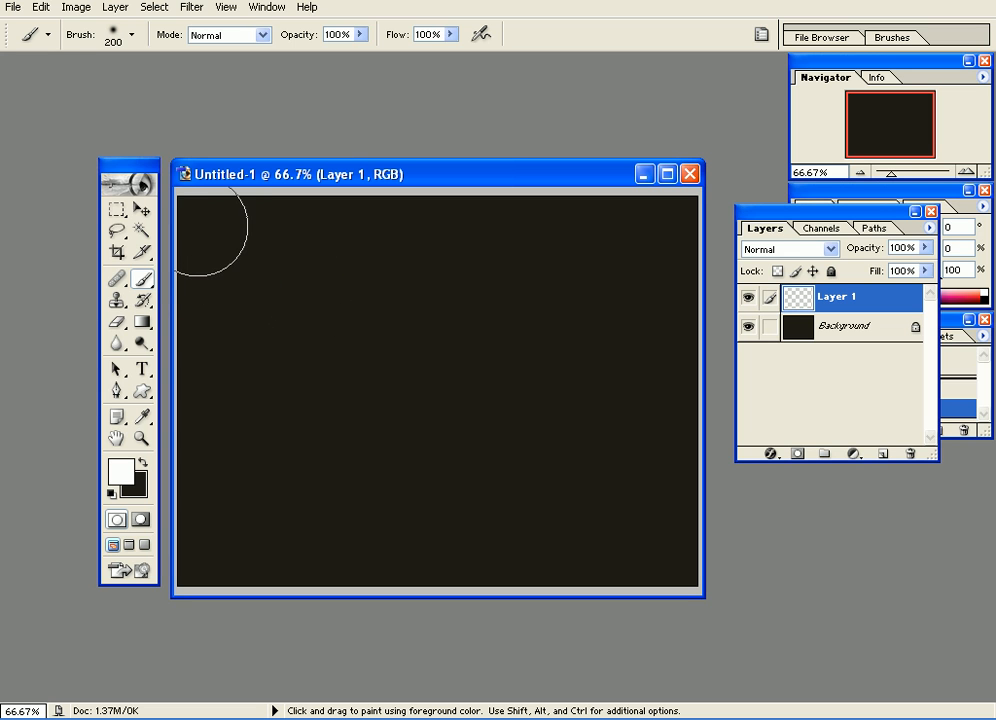
mouse_move(200, 229)
left_mouse_down()
mouse_move(341, 243)
mouse_move(700, 232)
left_mouse_up()
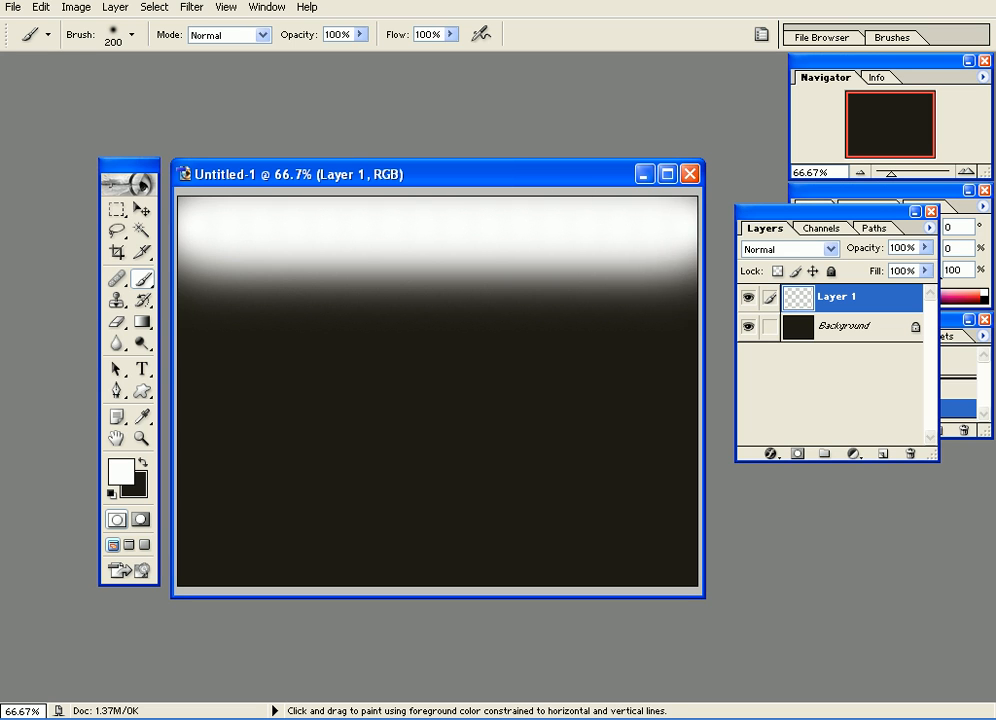
Step: Set the foreground colour to light red FF4242 and paint a horizontal band just below the white stroke
left_click(121, 472)
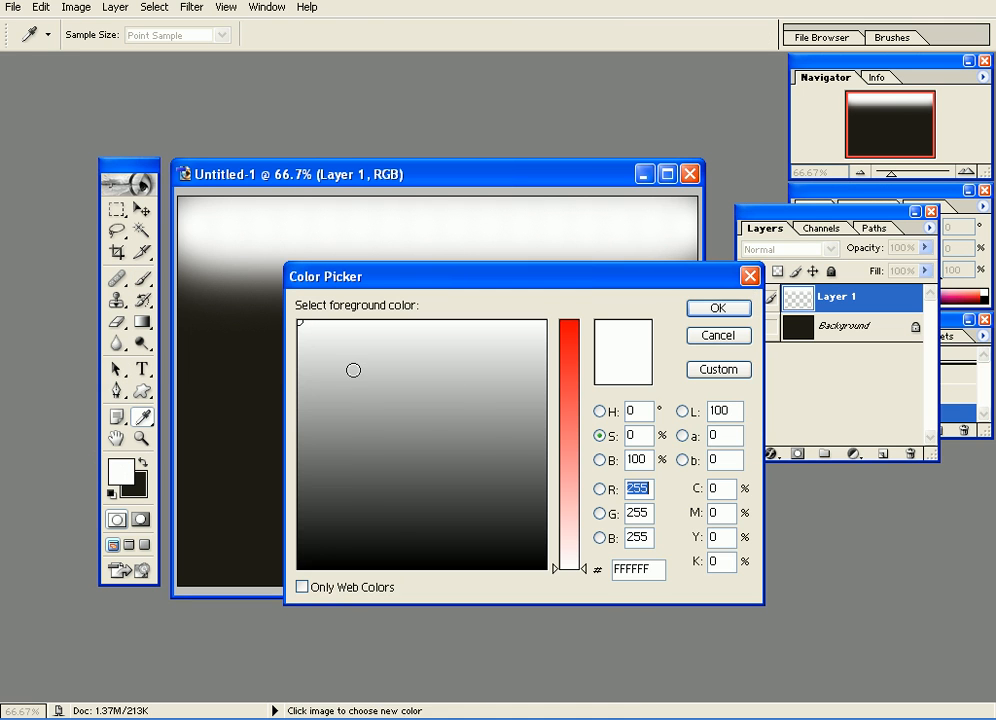
left_click(572, 384)
left_click(709, 310)
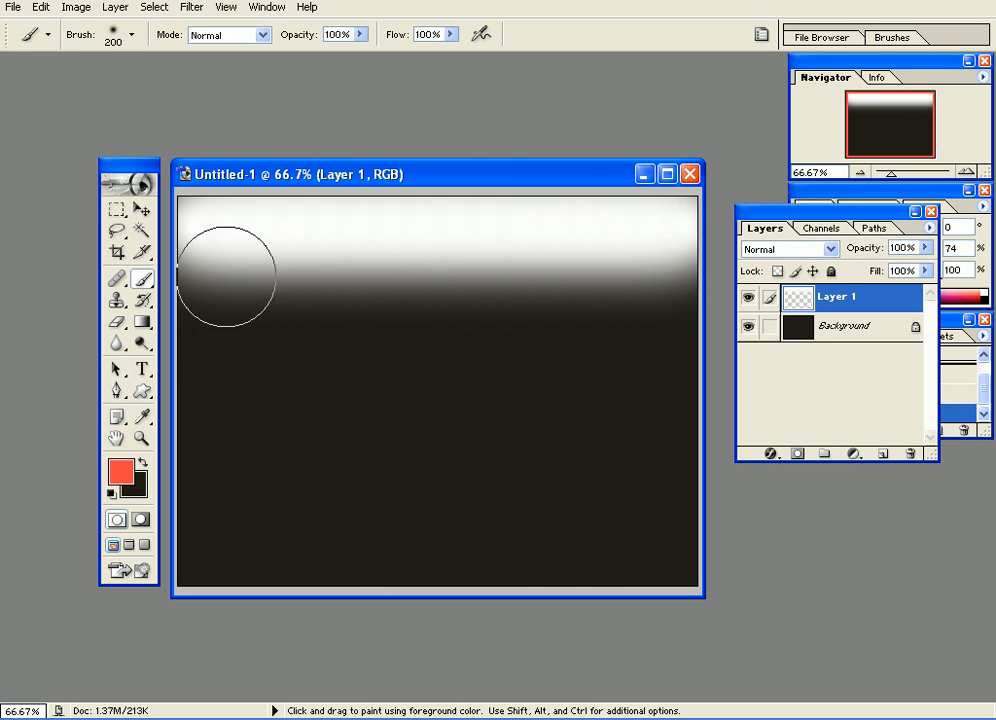
left_click_drag(200, 315, 700, 320)
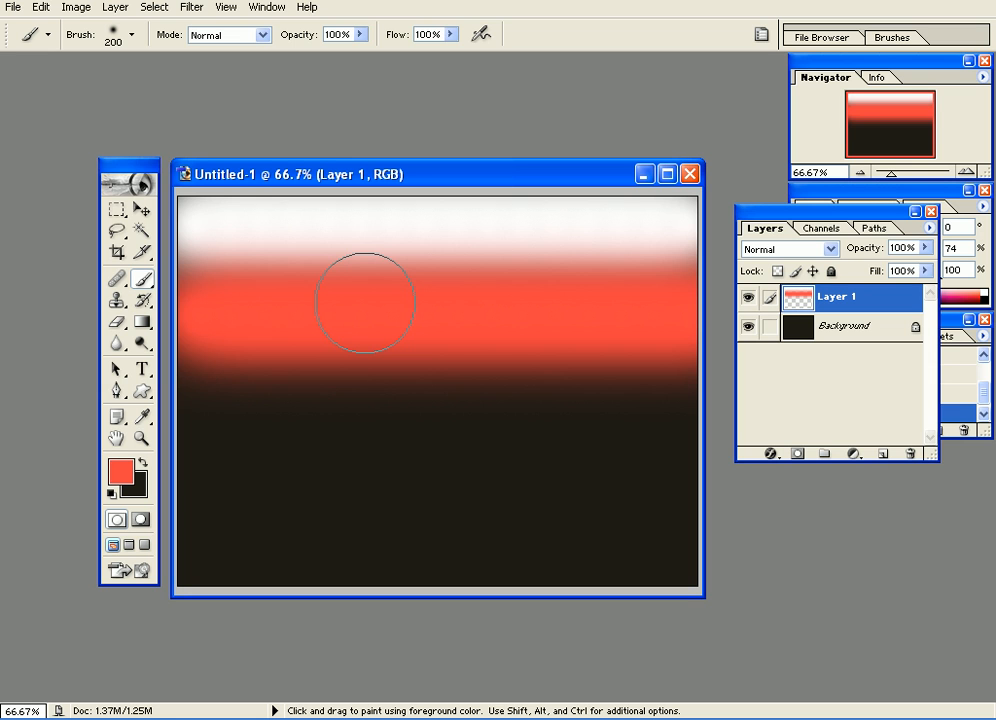
Step: Undo both the red and the white brush strokes on Layer 1
key("ctrl+z")
key("ctrl+z")
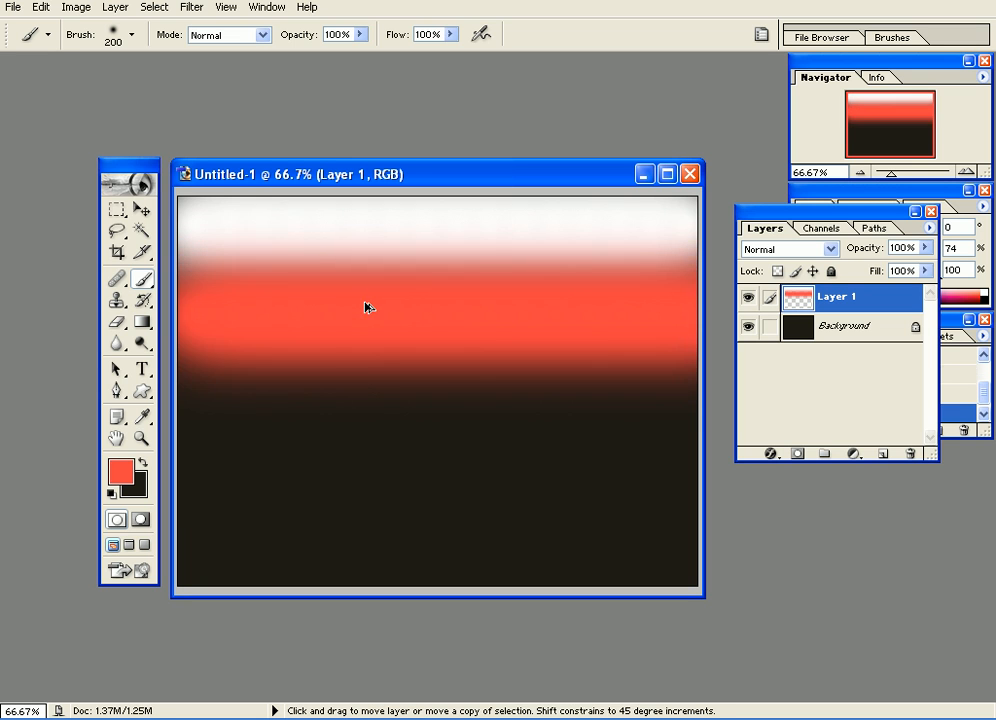
key("ctrl+alt+z")
key("ctrl+alt+z")
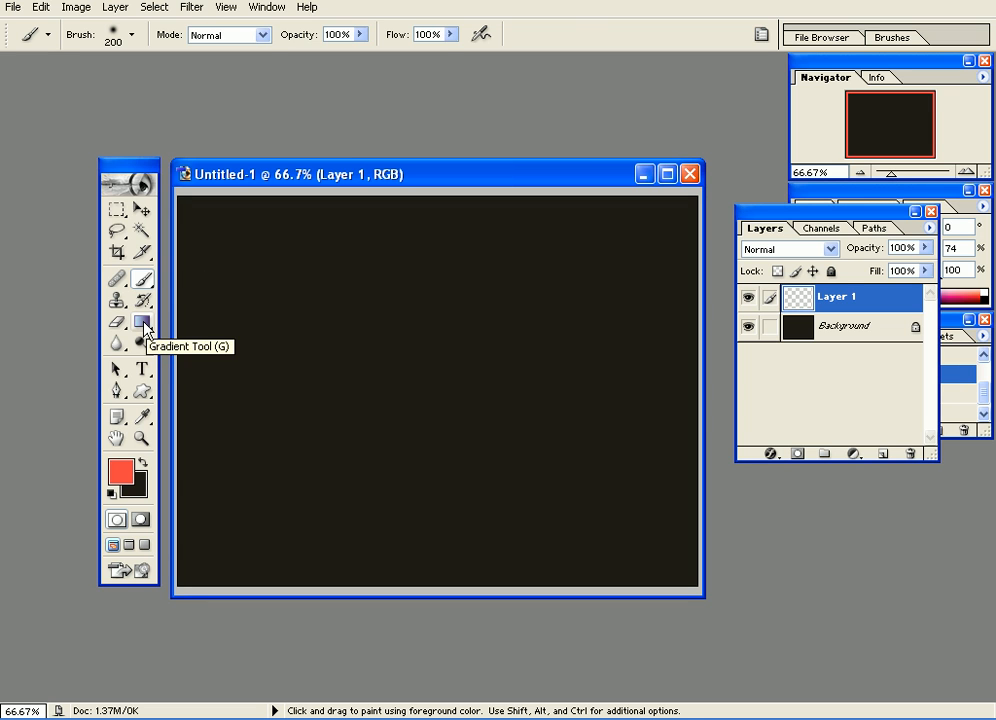
Step: Activate the Gradient tool and load the Foreground to Background preset in the Gradient Editor
left_click(145, 329)
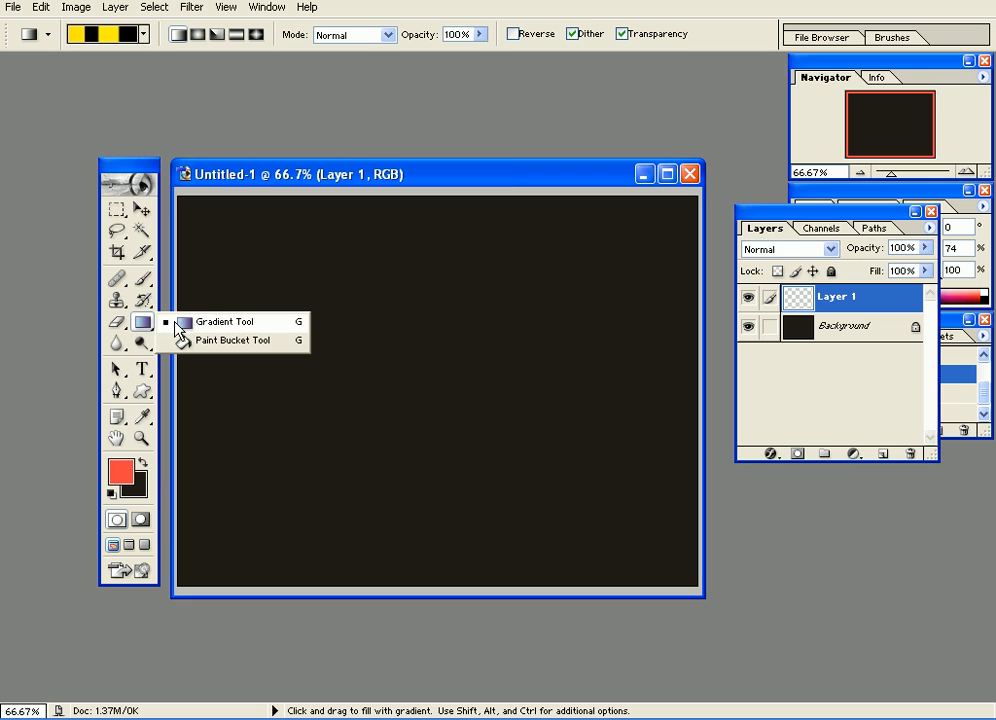
left_click(200, 343)
left_click(141, 329)
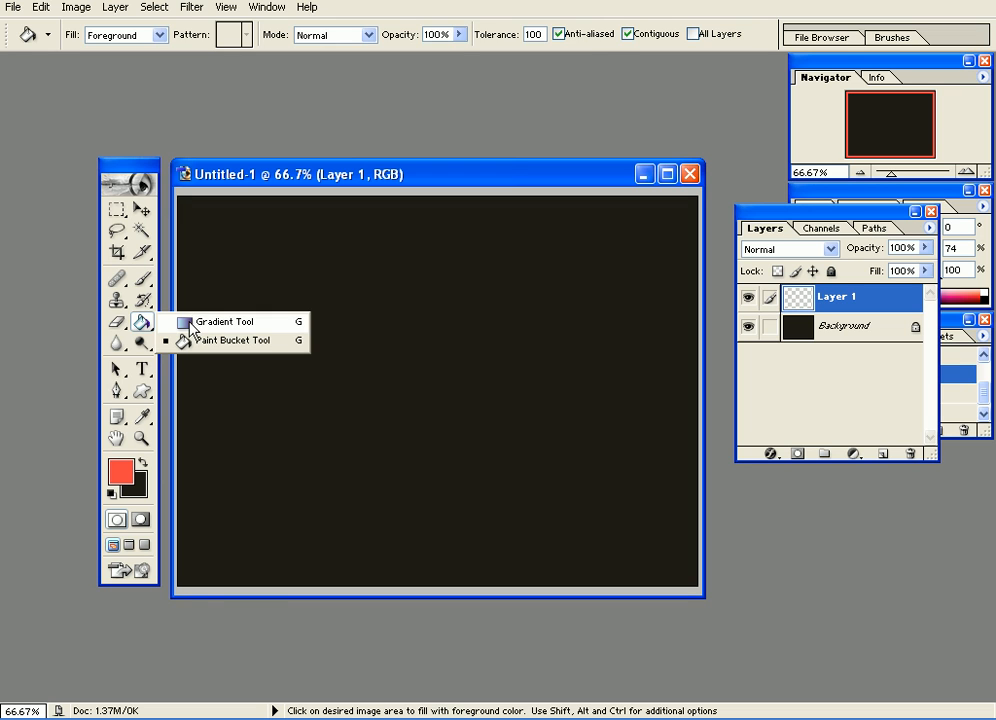
left_click(194, 329)
left_click(141, 322)
left_click(192, 325)
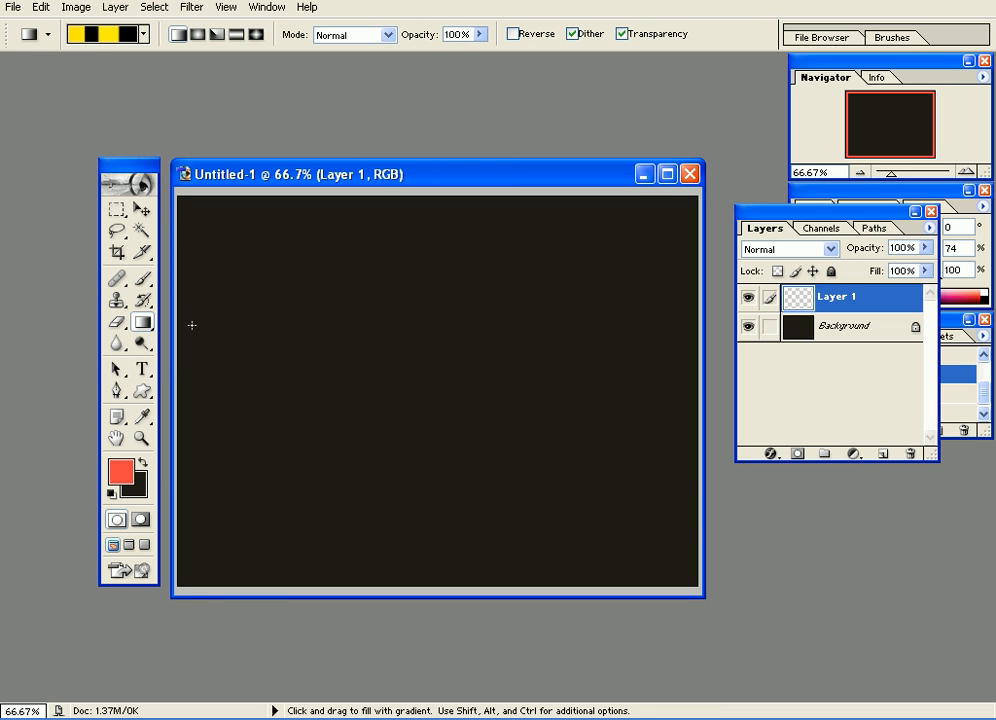
left_click(98, 40)
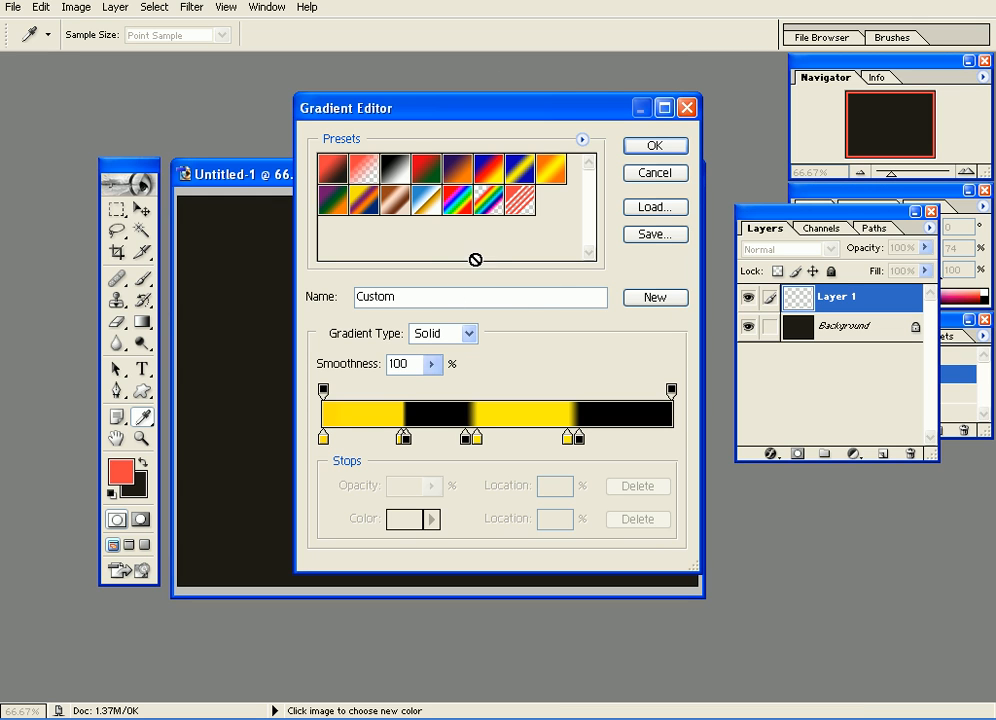
left_click(332, 165)
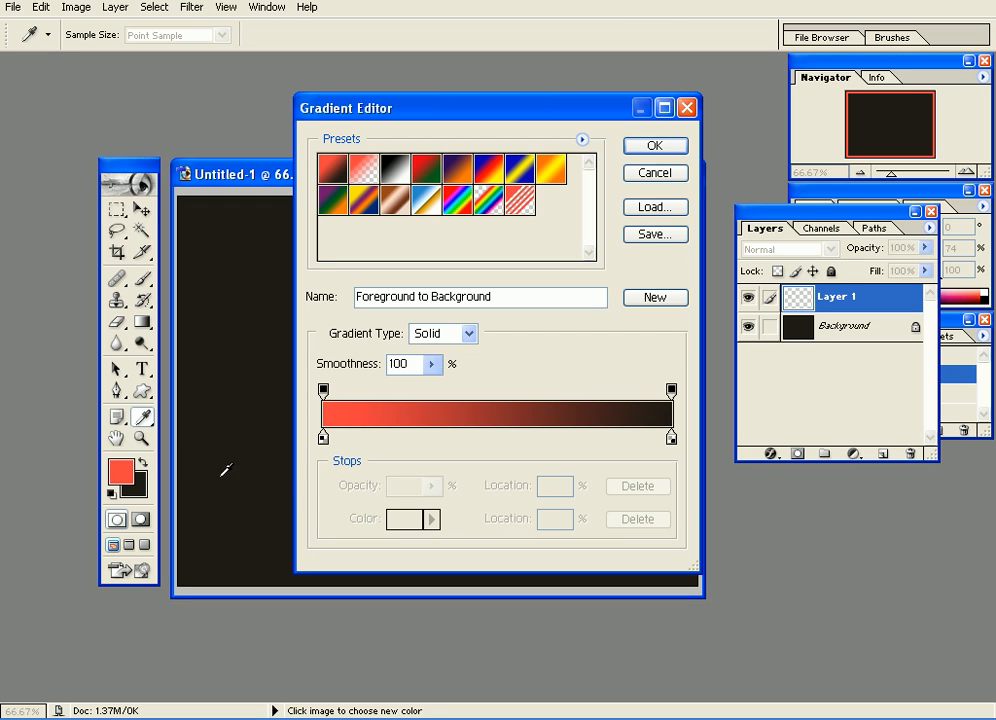
Step: Set the gradient's starting colour stop to the fully saturated blue 004C9A
double_click(323, 438)
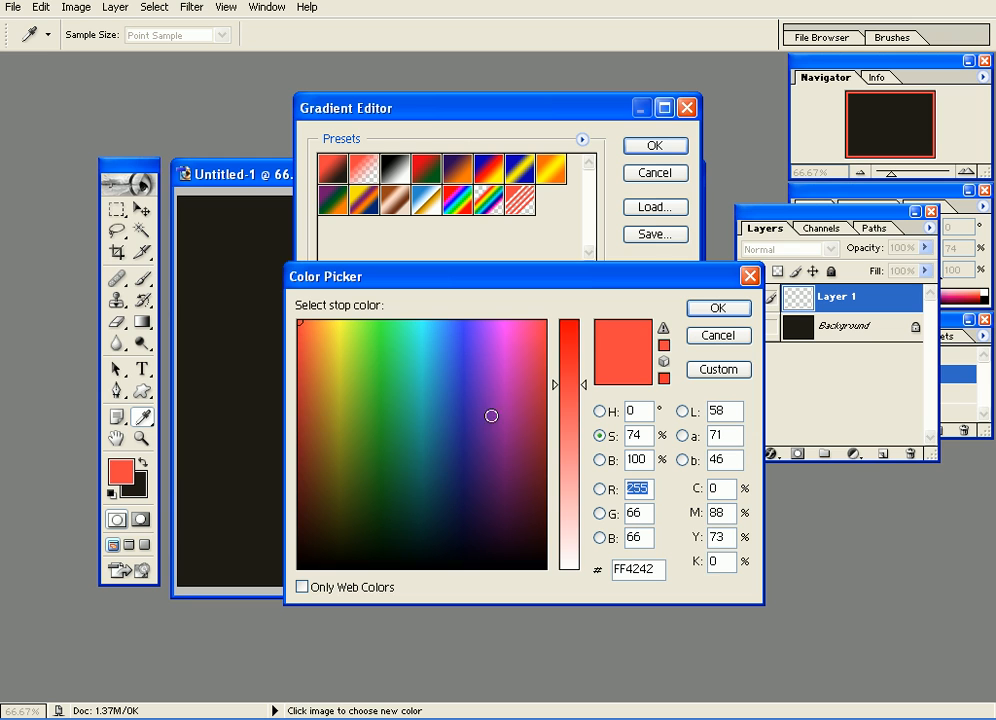
left_click(429, 463)
mouse_move(429, 463)
left_mouse_down()
mouse_move(427, 451)
mouse_move(440, 469)
left_mouse_up()
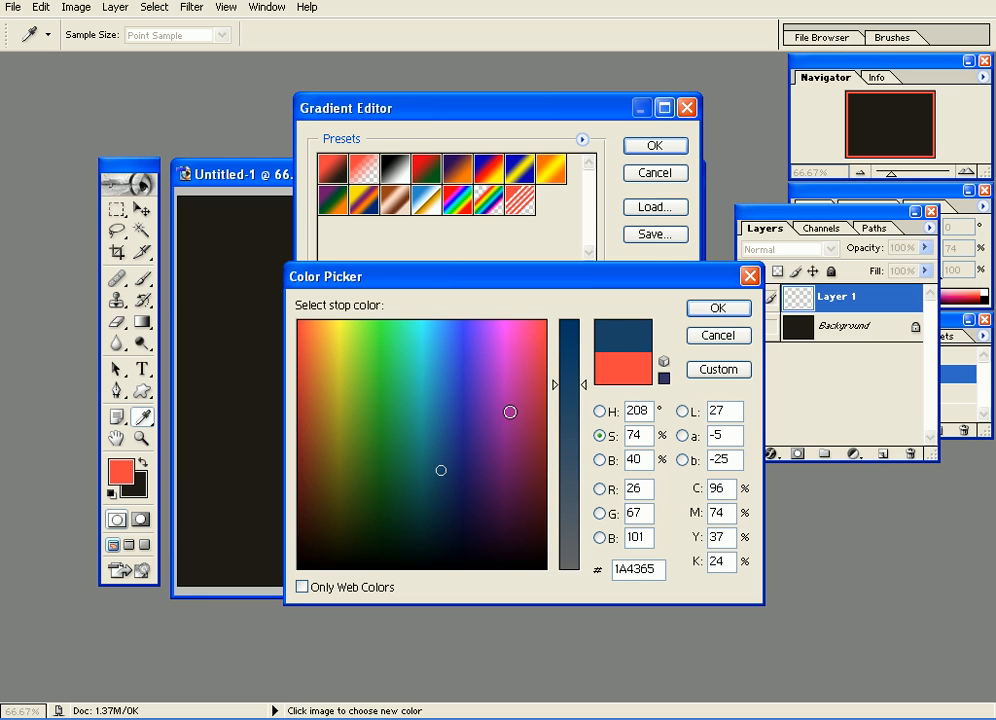
left_click(573, 330)
left_click_drag(573, 330, 573, 319)
left_click_drag(443, 460, 441, 434)
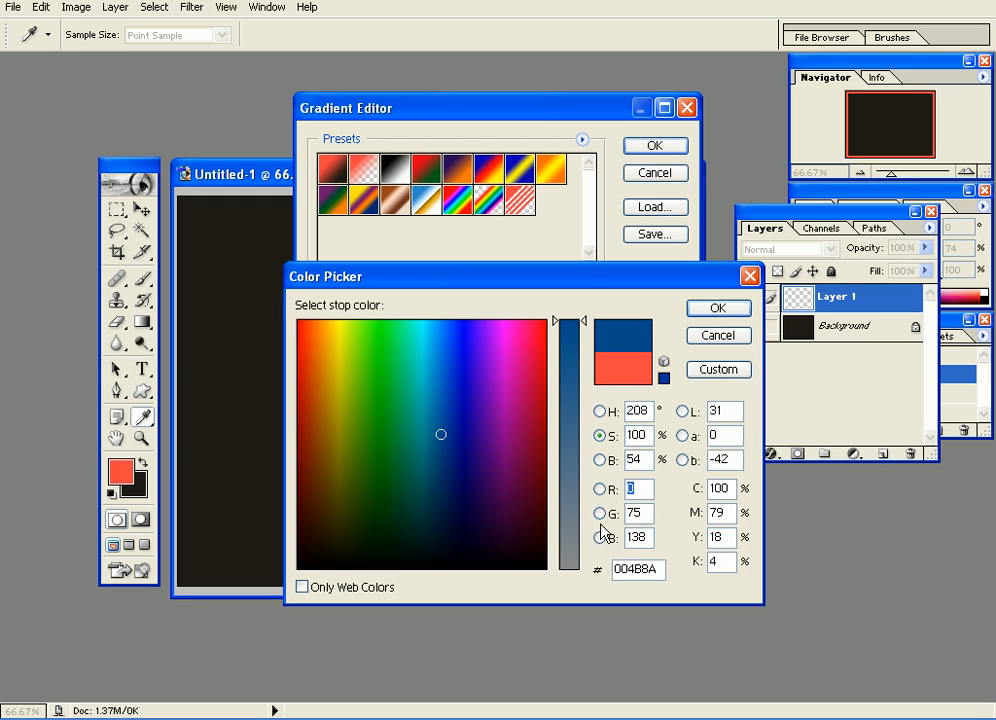
left_click(601, 440)
mouse_move(434, 433)
left_mouse_down()
mouse_move(433, 389)
mouse_move(409, 393)
left_mouse_up()
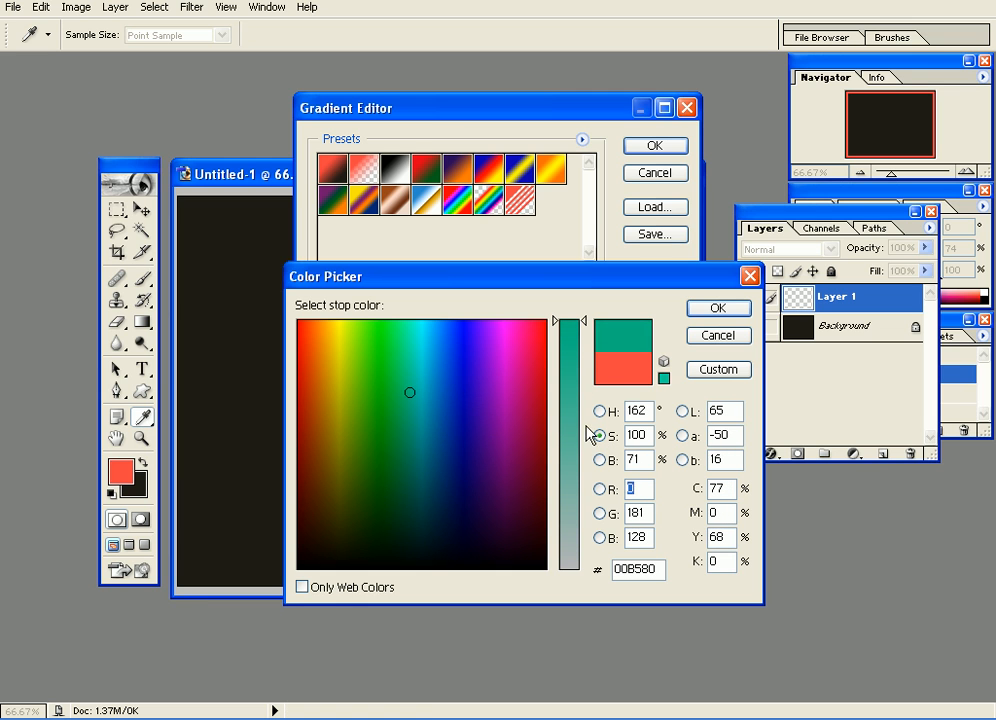
left_click_drag(588, 428, 574, 462)
mouse_move(430, 372)
left_mouse_down()
mouse_move(436, 364)
mouse_move(451, 398)
mouse_move(440, 400)
left_mouse_up()
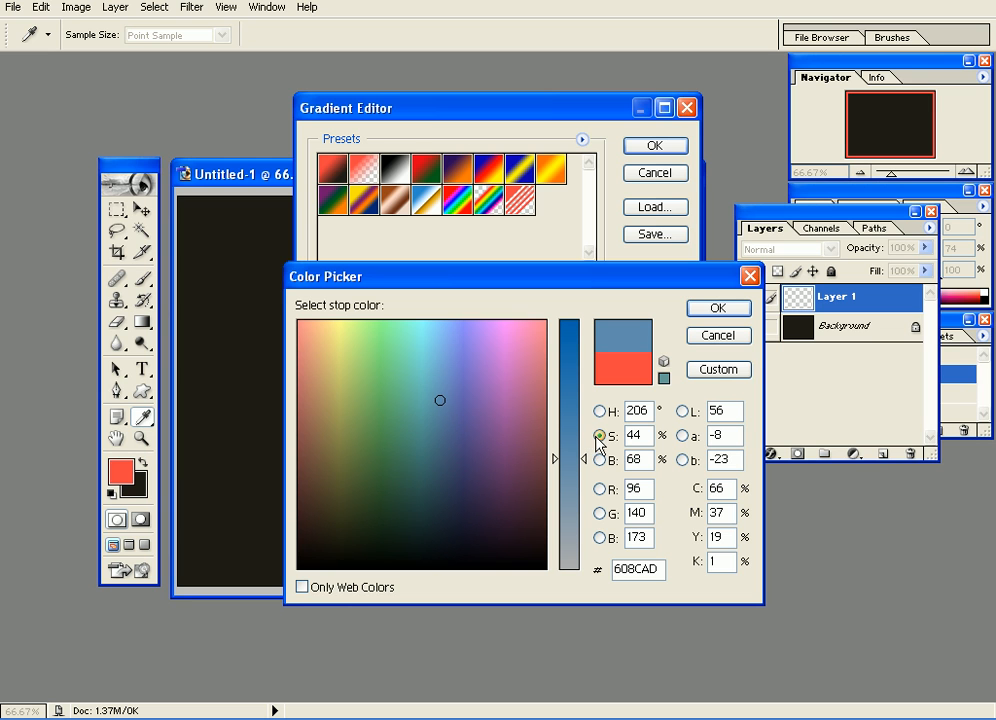
left_click_drag(587, 456, 574, 311)
mouse_move(442, 403)
left_mouse_down()
mouse_move(442, 436)
mouse_move(443, 418)
left_mouse_up()
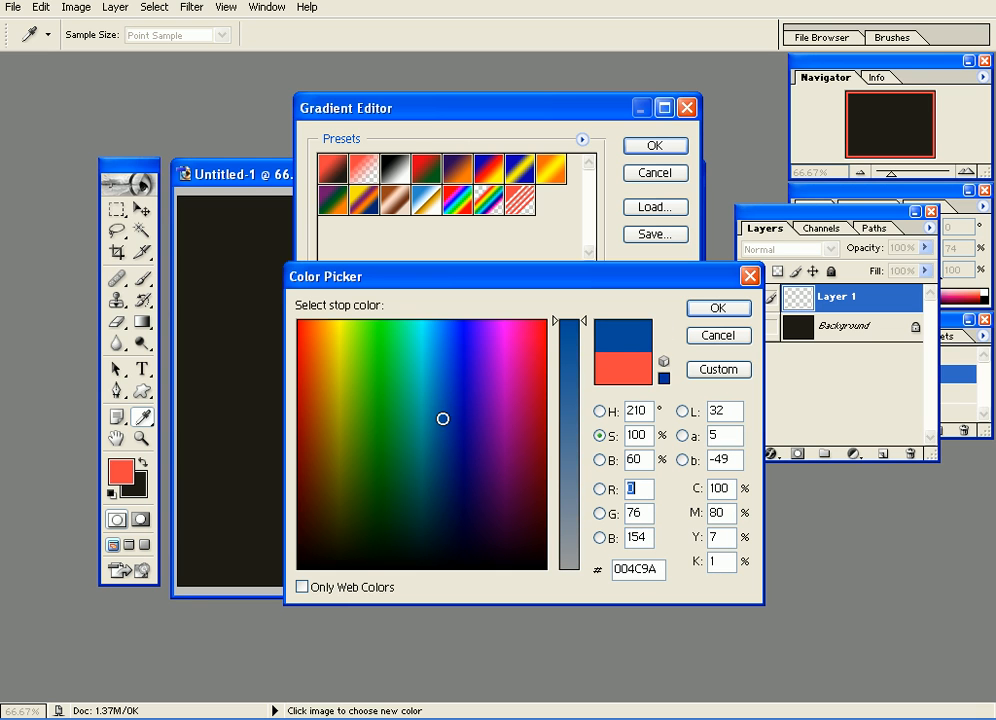
left_click(718, 308)
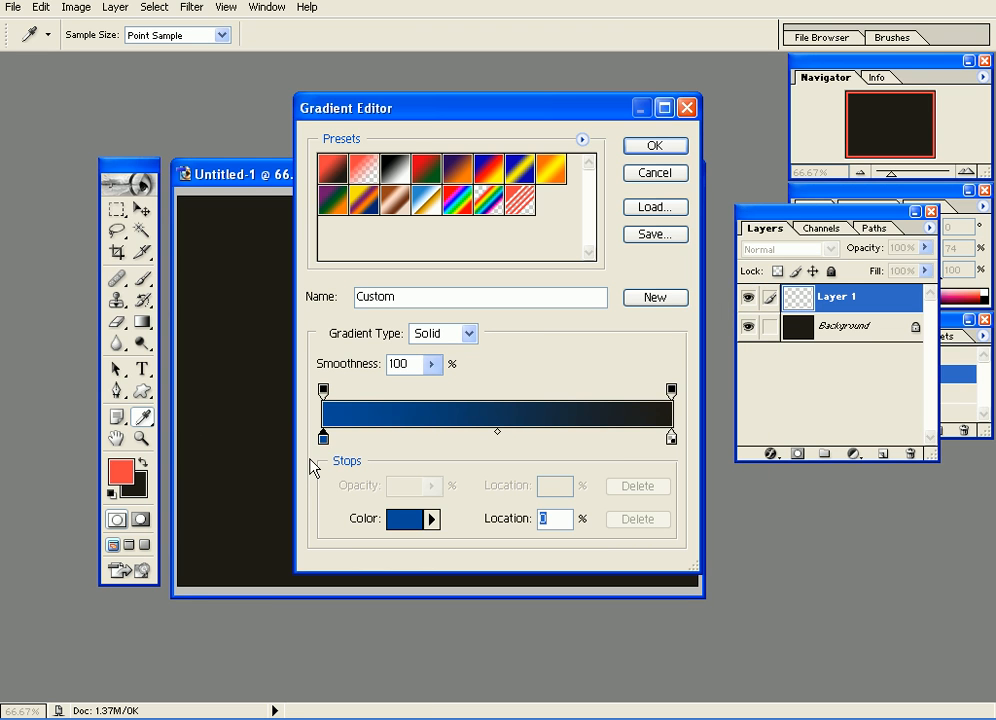
Step: Set the gradient's end colour stop to dark blue 002B5B and accept the custom gradient
double_click(671, 438)
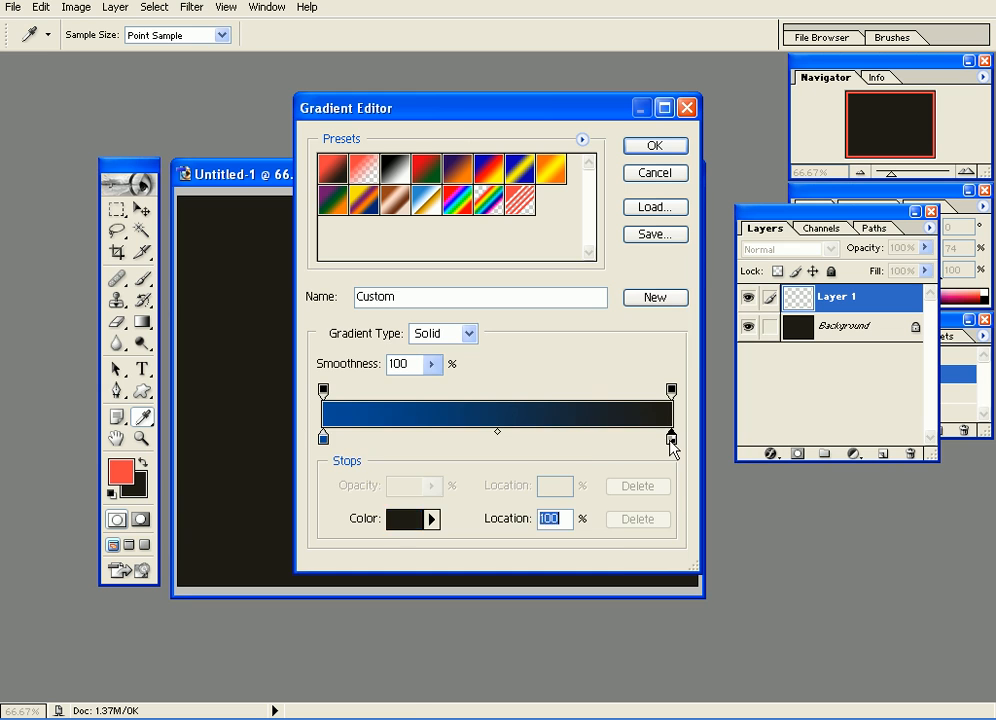
left_click_drag(444, 446, 437, 433)
left_click_drag(568, 496, 573, 300)
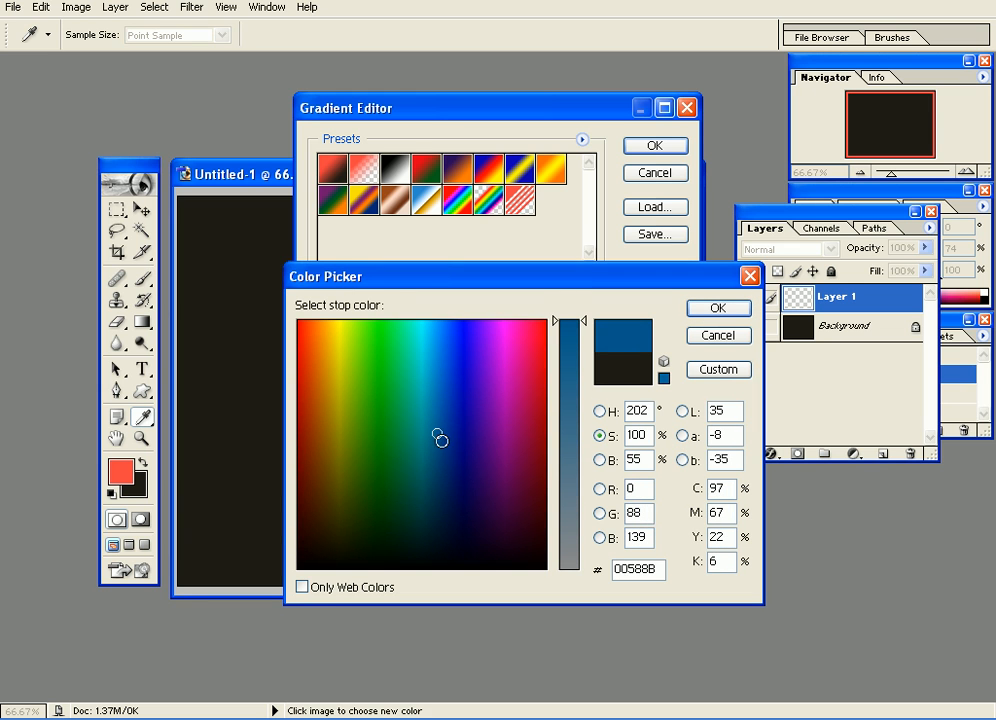
left_click(443, 479)
left_click_drag(443, 479, 444, 480)
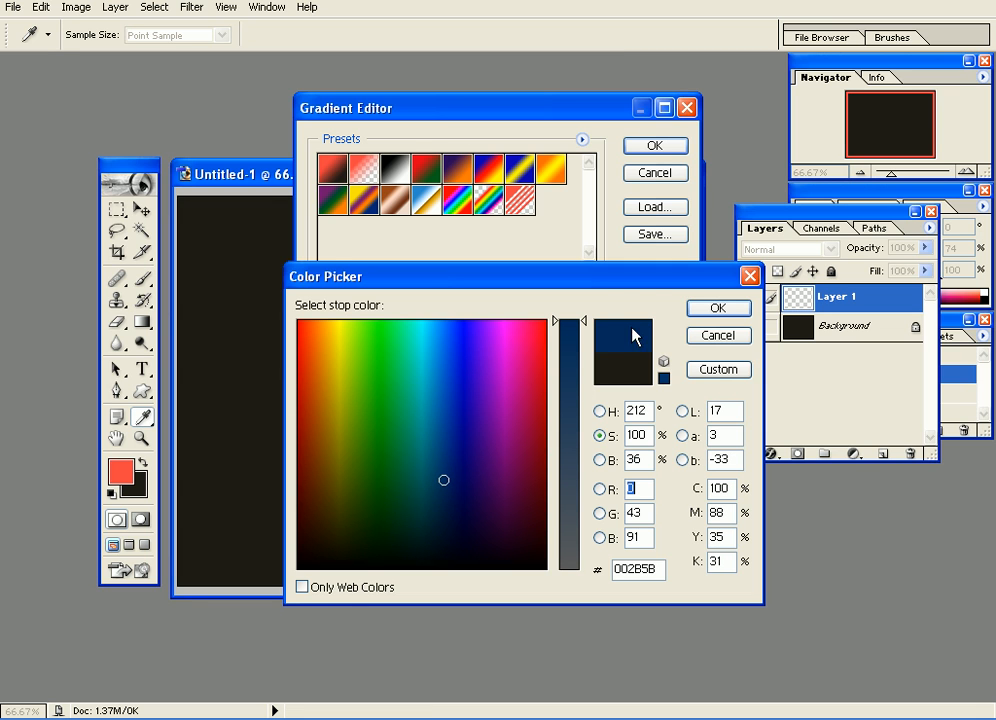
left_click(717, 308)
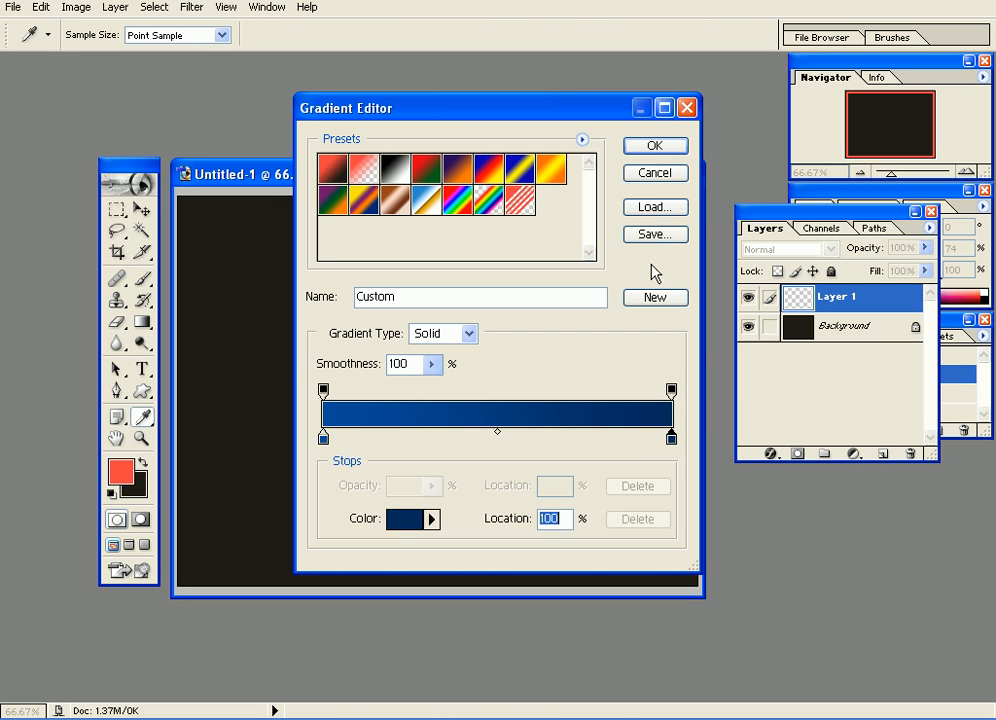
left_click(655, 145)
Step: Enlarge the document window to leave a margin around the canvas, and shift the window slightly up
left_click_drag(702, 601, 745, 628)
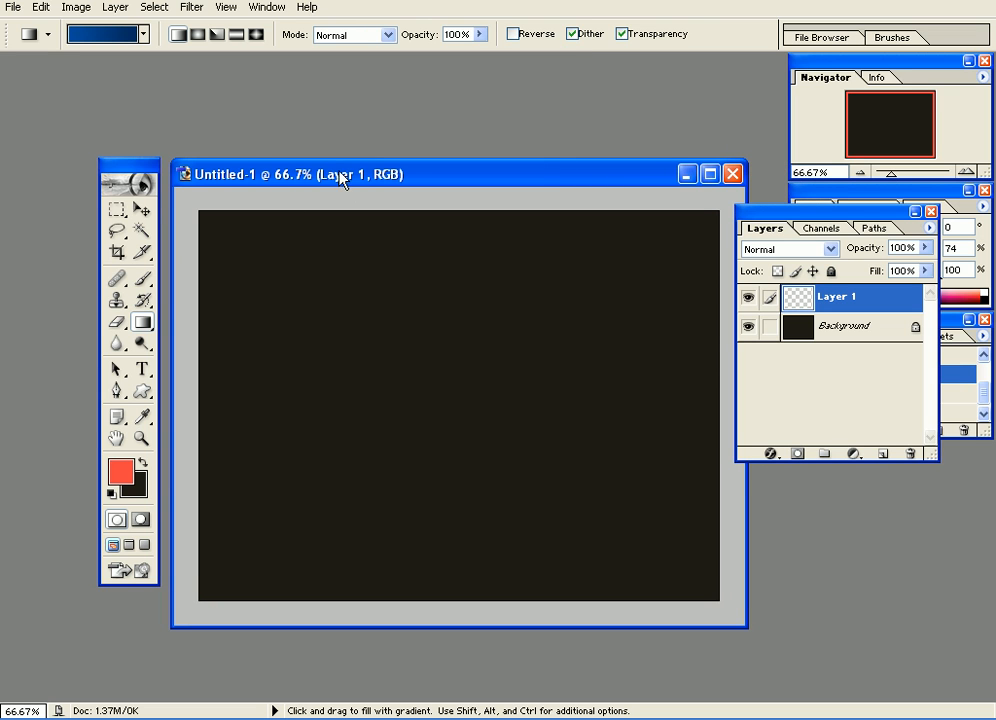
left_click_drag(340, 178, 337, 176)
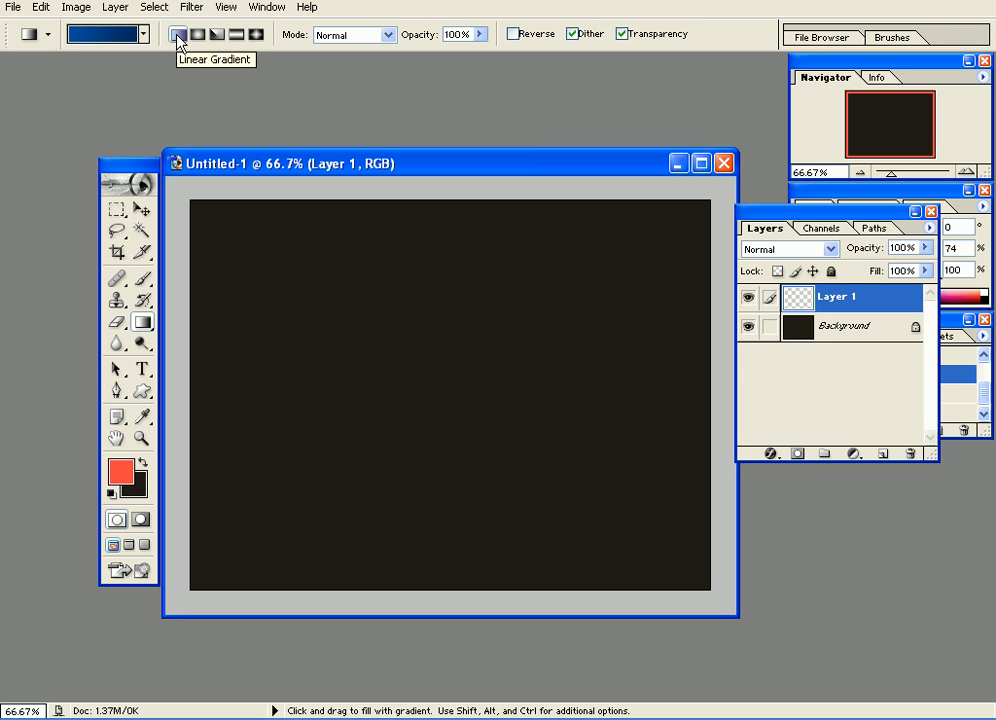
Step: Try filling Layer 1 twice with the linear gradient from the canvas's upper edge to its lower edge, undoing each fill
left_click_drag(458, 199, 476, 586)
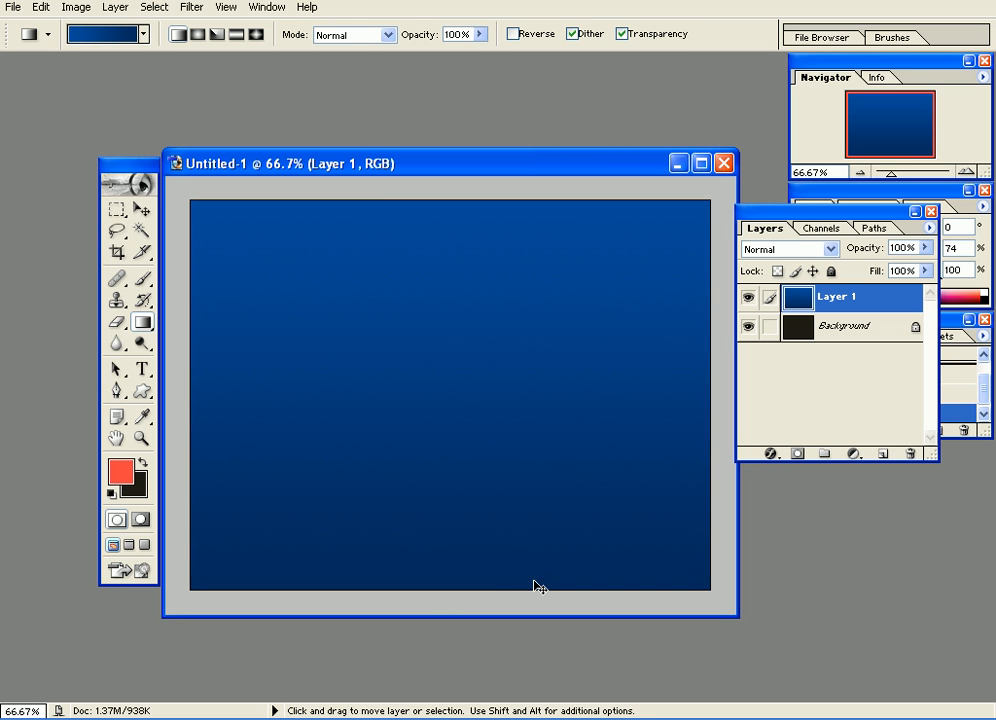
key("ctrl+z")
left_click_drag(427, 200, 479, 587)
key("ctrl+z")
Step: Darken the gradient's end colour stop to 001938 and accept the edited gradient
left_click(102, 34)
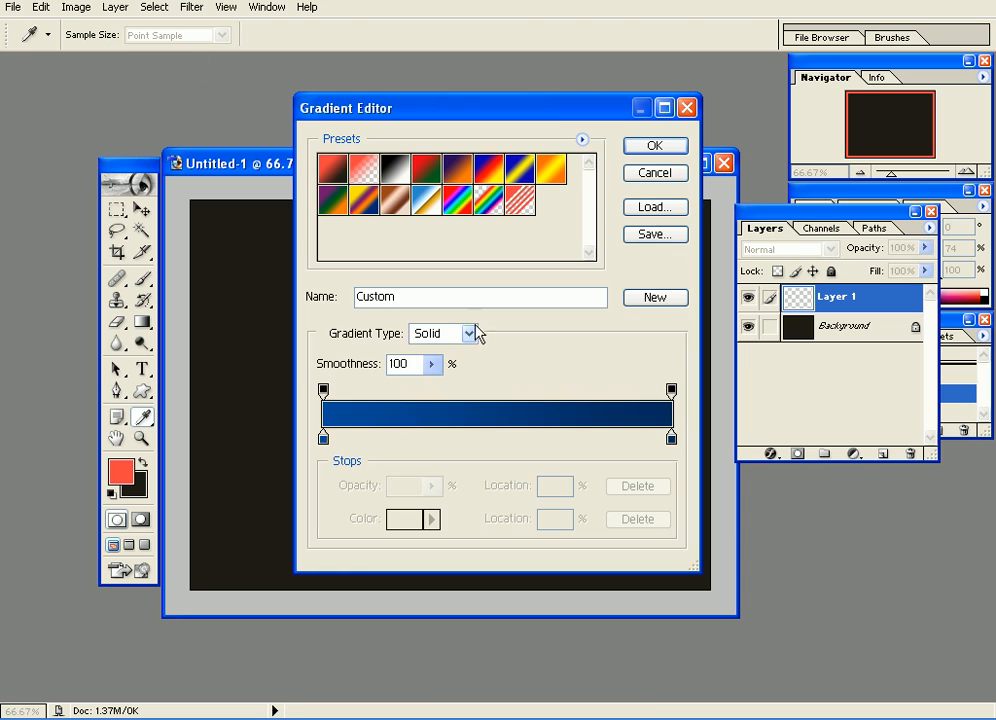
double_click(670, 440)
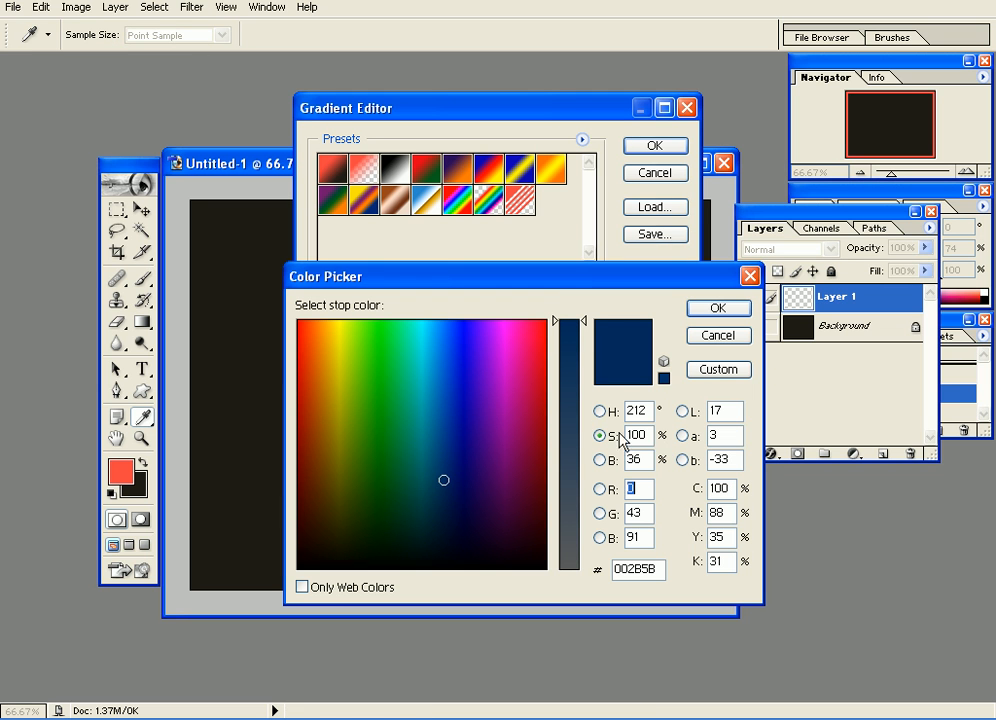
left_click_drag(444, 484, 445, 515)
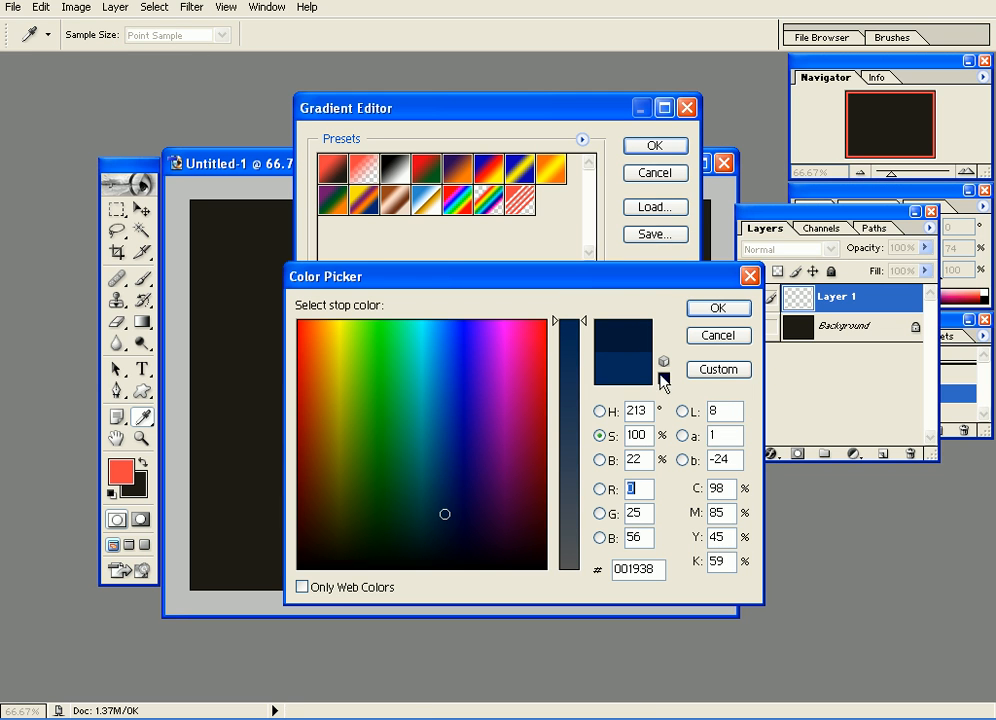
left_click(740, 311)
left_click(655, 145)
Step: Fill Layer 1 with the linear gradient from top to bottom, and refill it from the canvas's lower edge up to its upper edge
left_click_drag(438, 203, 429, 570)
left_click_drag(431, 590, 431, 590)
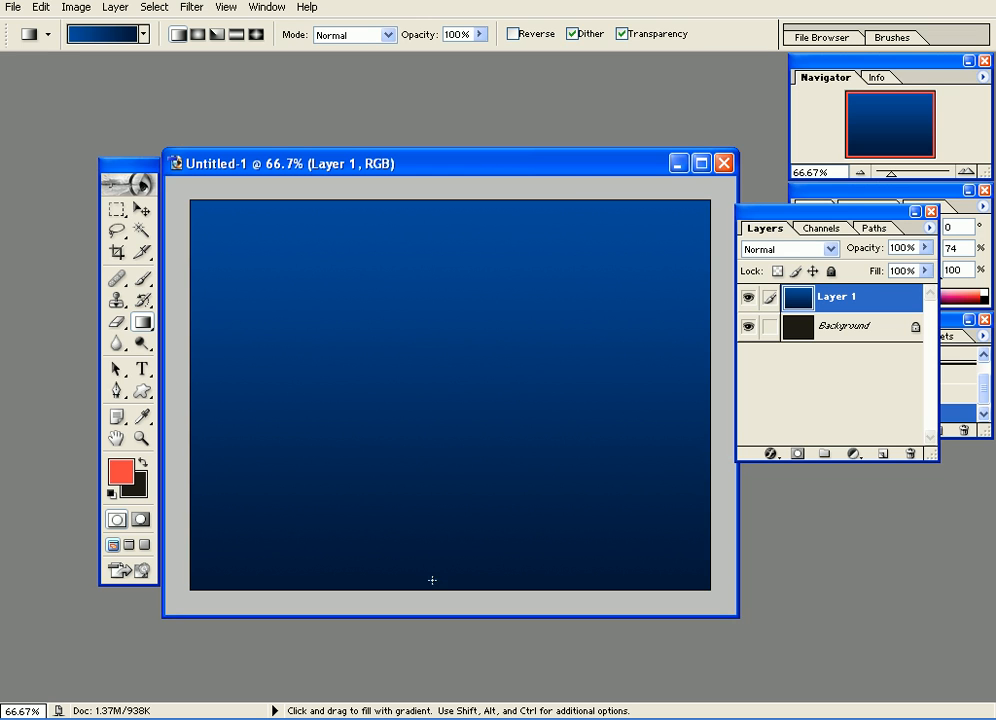
left_click_drag(433, 590, 441, 205)
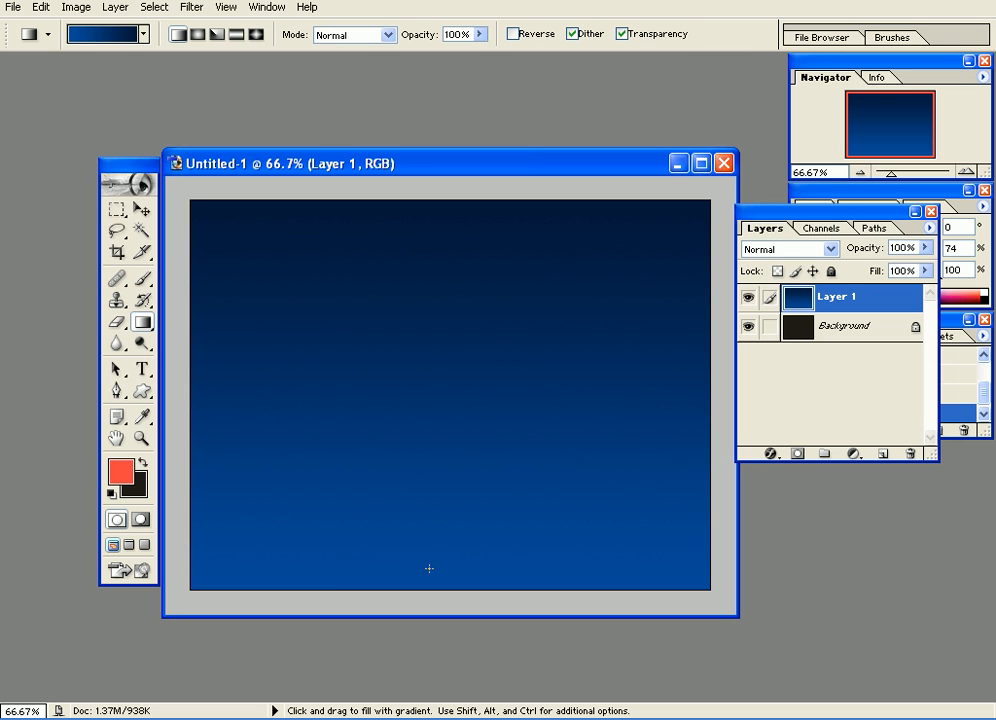
Step: Change the gradient's starting colour stop to a darker blue
left_click(92, 36)
double_click(323, 438)
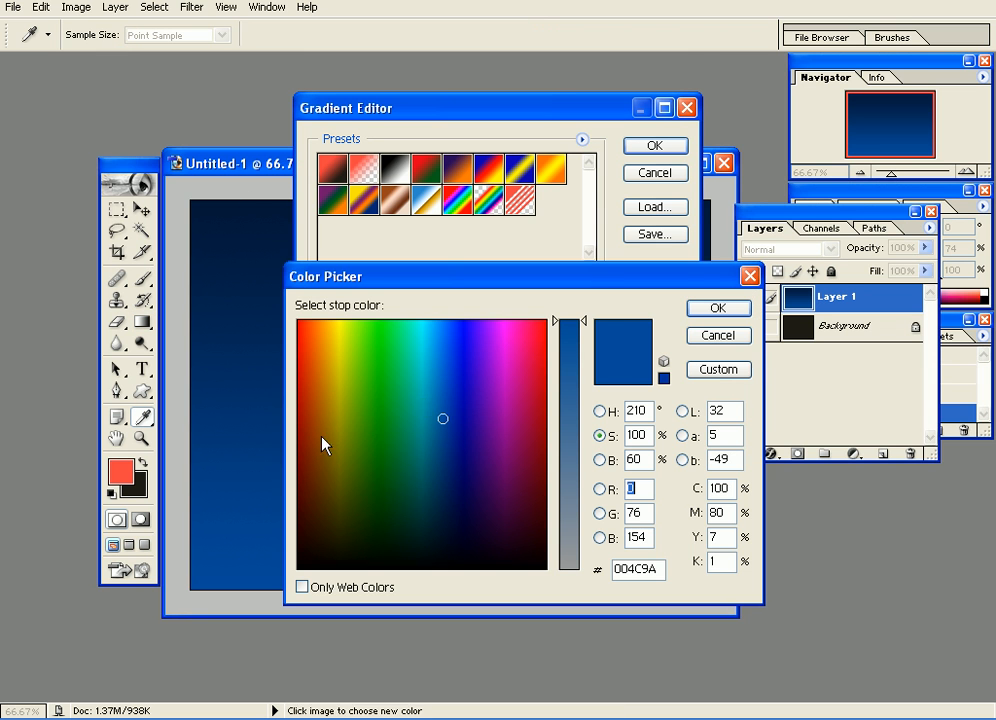
left_click_drag(452, 436, 440, 451)
left_click(730, 336)
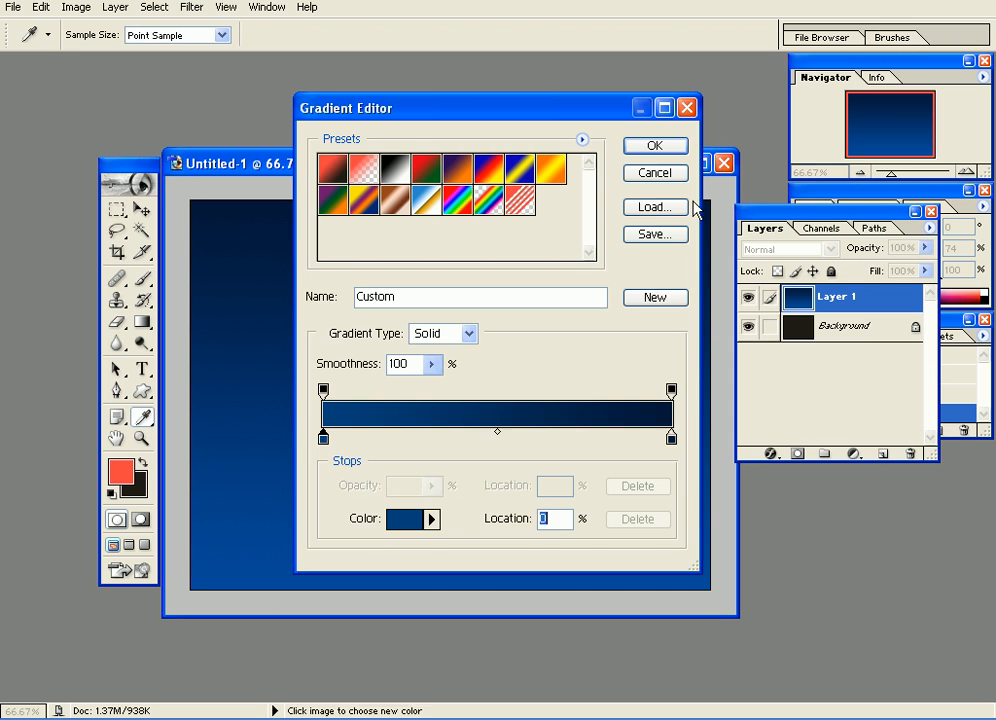
Step: Accept the edited gradient and refill Layer 1 from the canvas's lower edge up to its upper edge
left_click(656, 148)
left_click_drag(446, 588, 478, 165)
left_click_drag(107, 163, 90, 148)
left_click_drag(805, 214, 807, 212)
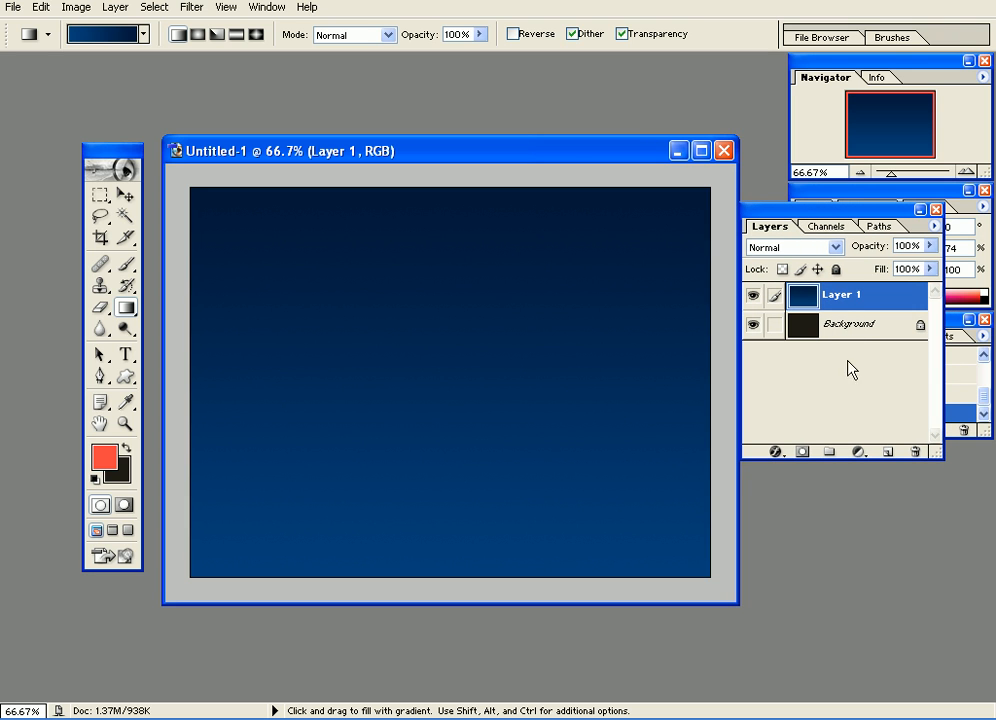
Step: Add a new layer above Layer 1 and set the foreground colour to white (FFFFFF)
left_click(887, 453)
left_click(104, 457)
mouse_move(350, 389)
left_mouse_down()
mouse_move(330, 387)
mouse_move(305, 321)
left_mouse_up()
left_click_drag(567, 478, 566, 617)
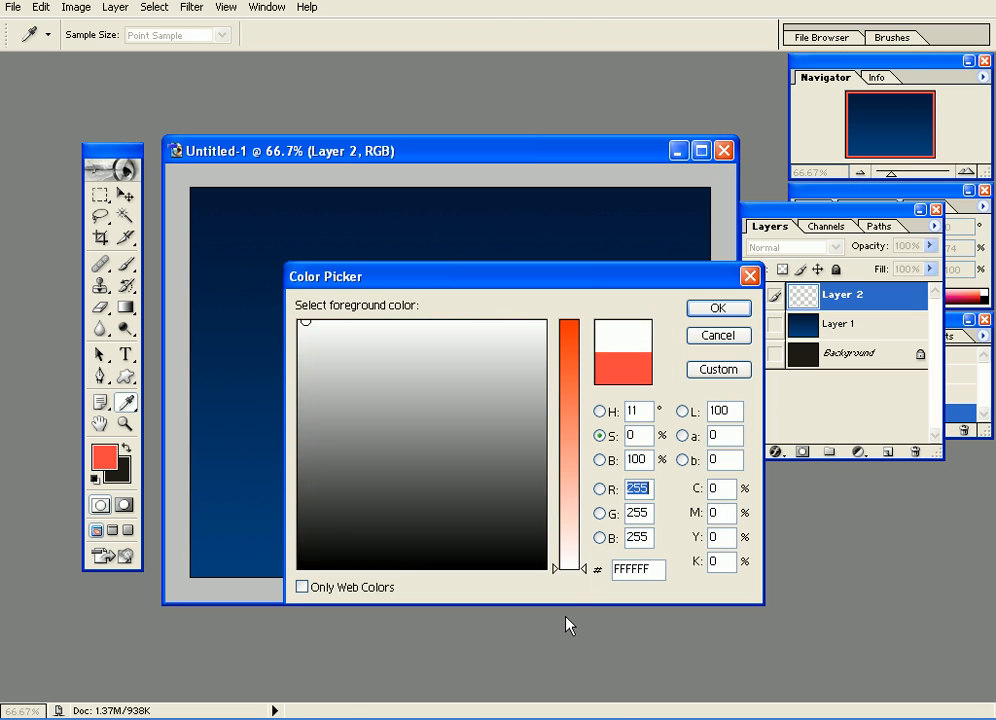
left_click(718, 308)
Step: Fill the new layer with the white foreground colour using the Paint Bucket tool
key("g")
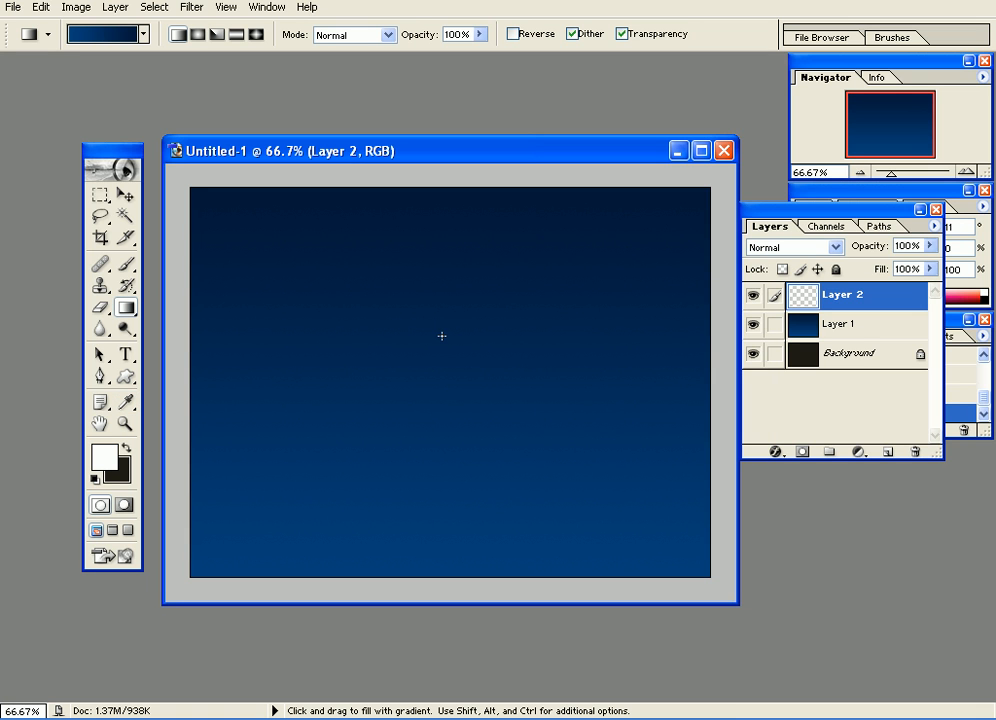
left_click_drag(125, 307, 172, 330)
left_click(385, 309)
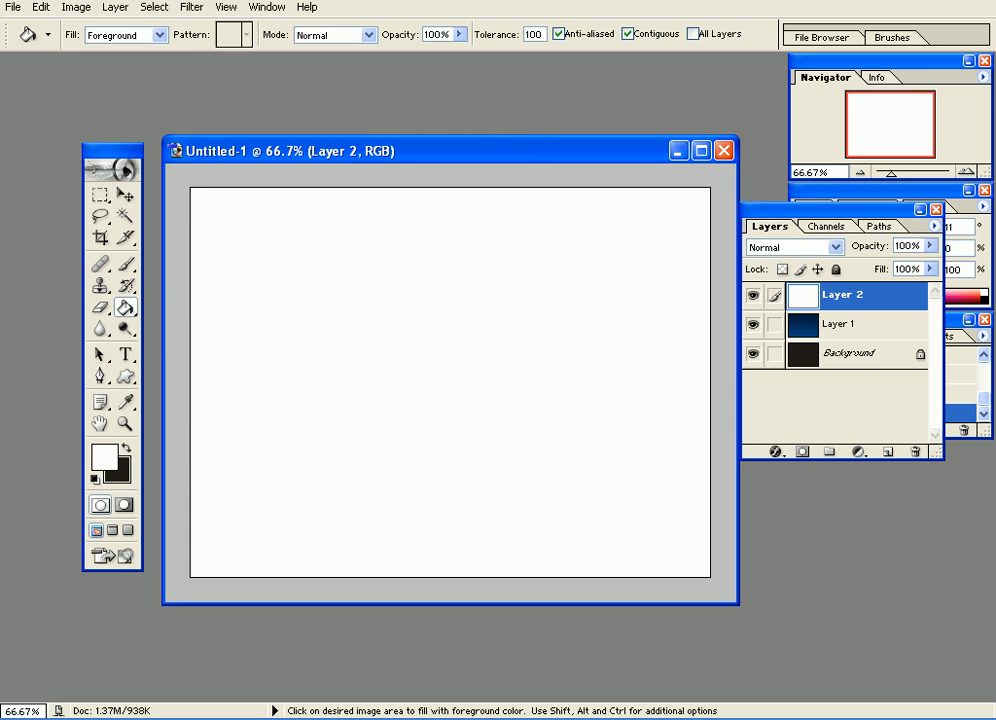
Step: Open the Add Noise filter for the white layer
left_click(191, 7)
mouse_move(302, 185)
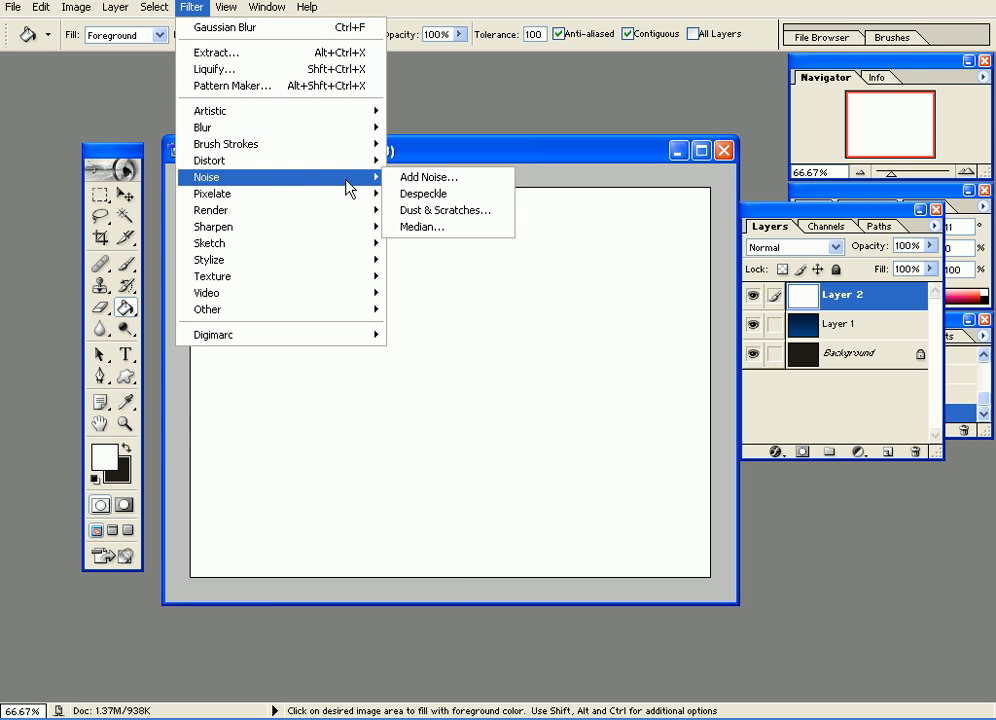
left_click(445, 178)
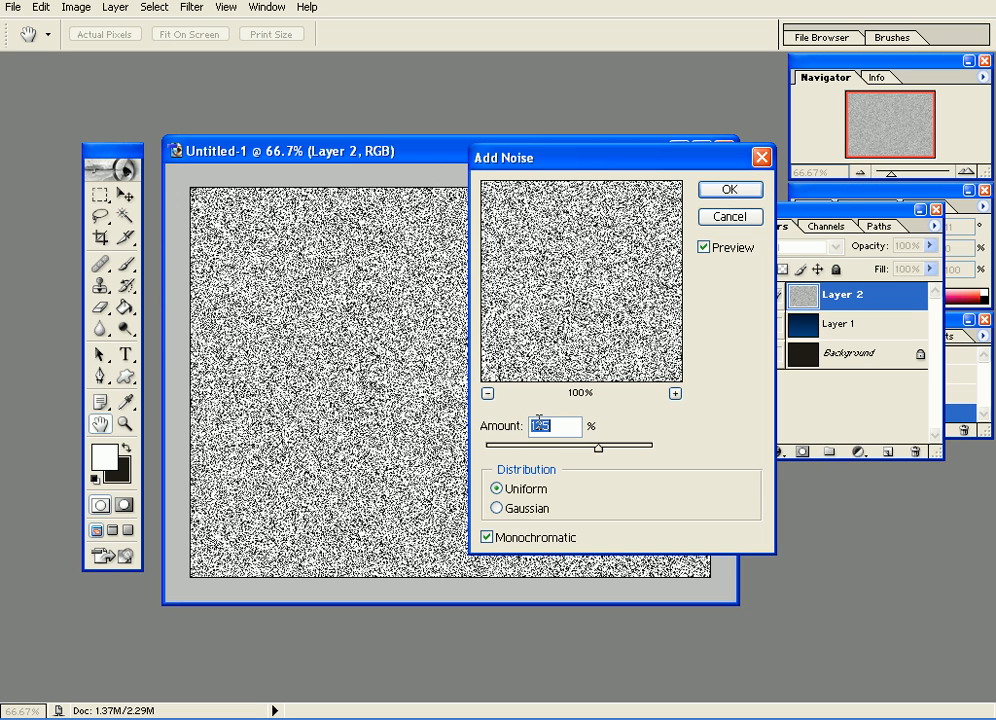
Step: Compare the noise preview with Monochromatic off and on, and with the Gaussian and Uniform distributions
left_click(503, 540)
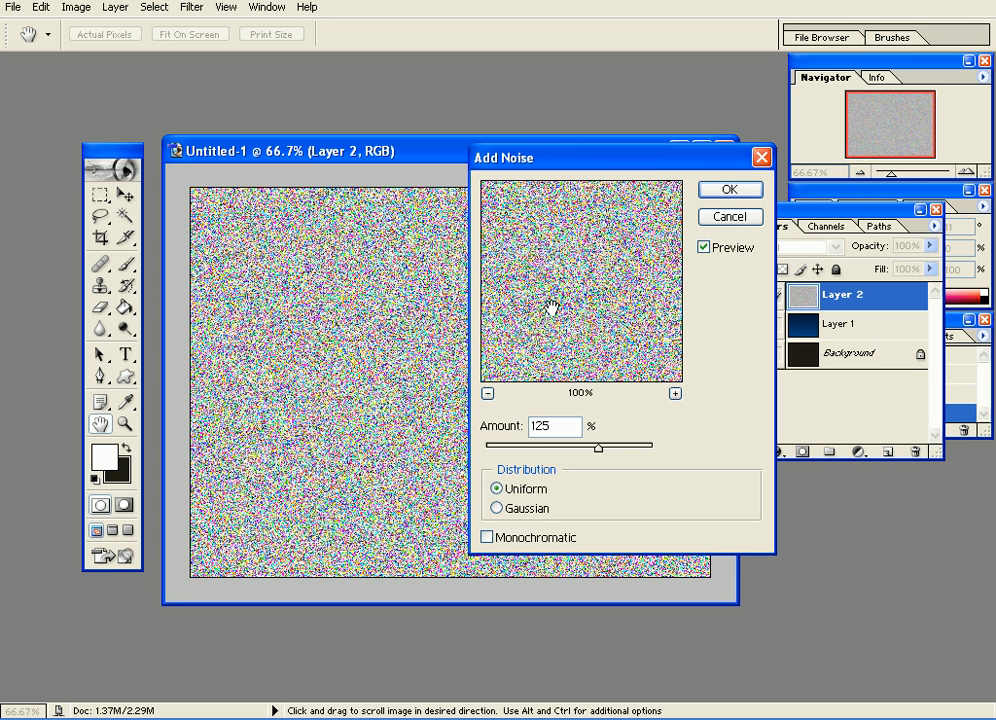
left_click(509, 545)
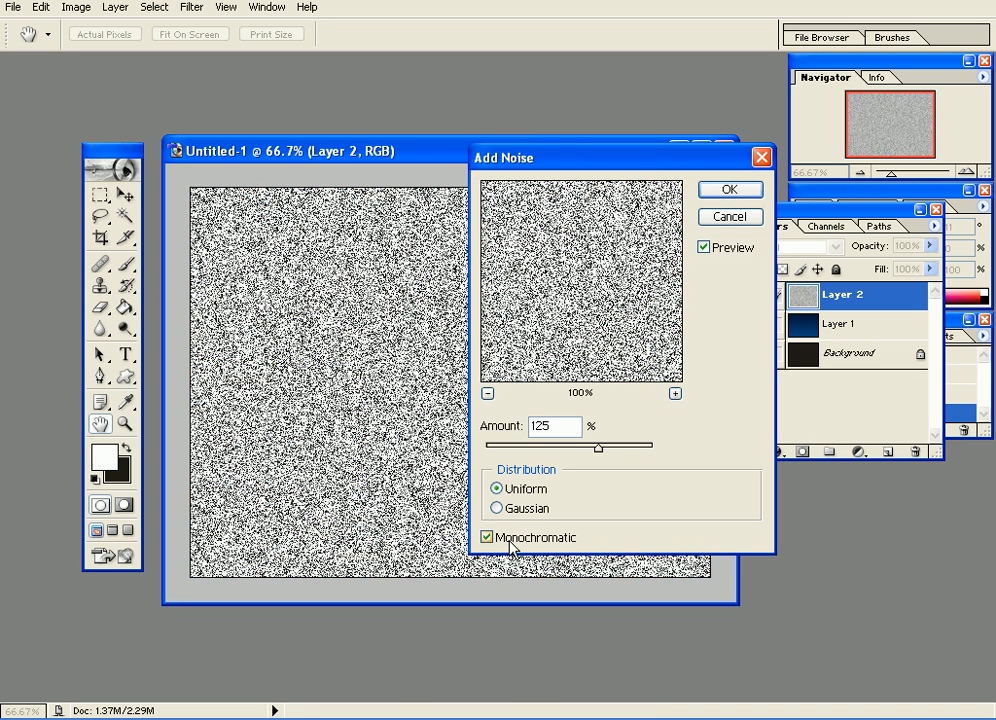
left_click(512, 511)
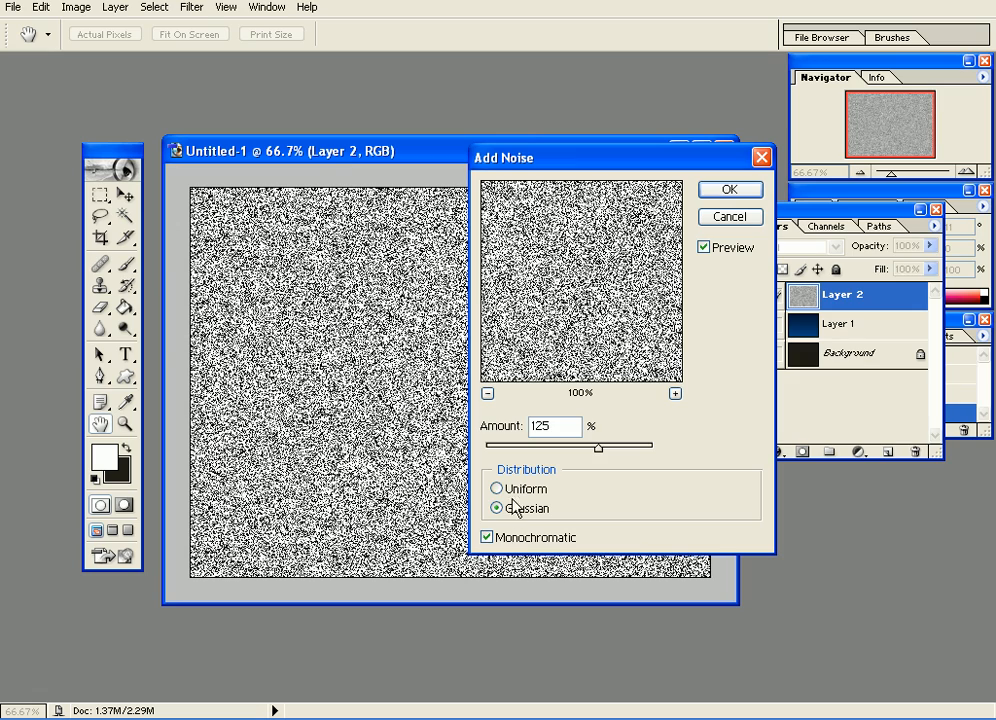
left_click(510, 491)
left_click(515, 509)
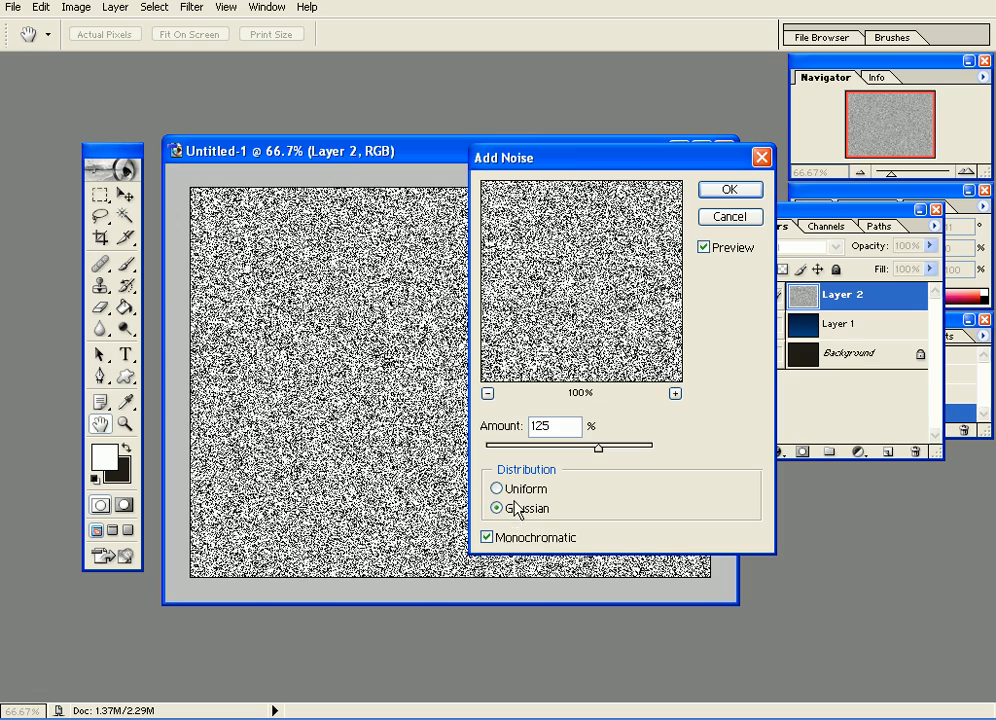
left_click(510, 490)
left_click(514, 509)
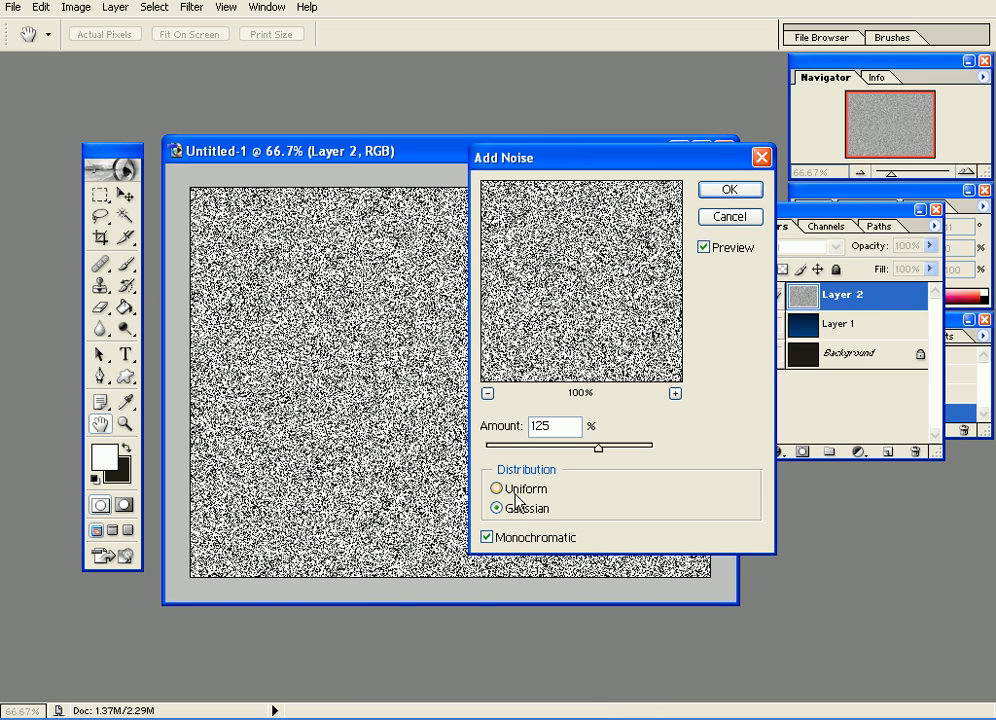
Step: Apply monochromatic noise with Uniform distribution at an amount of 125% to Layer 2
left_click(512, 490)
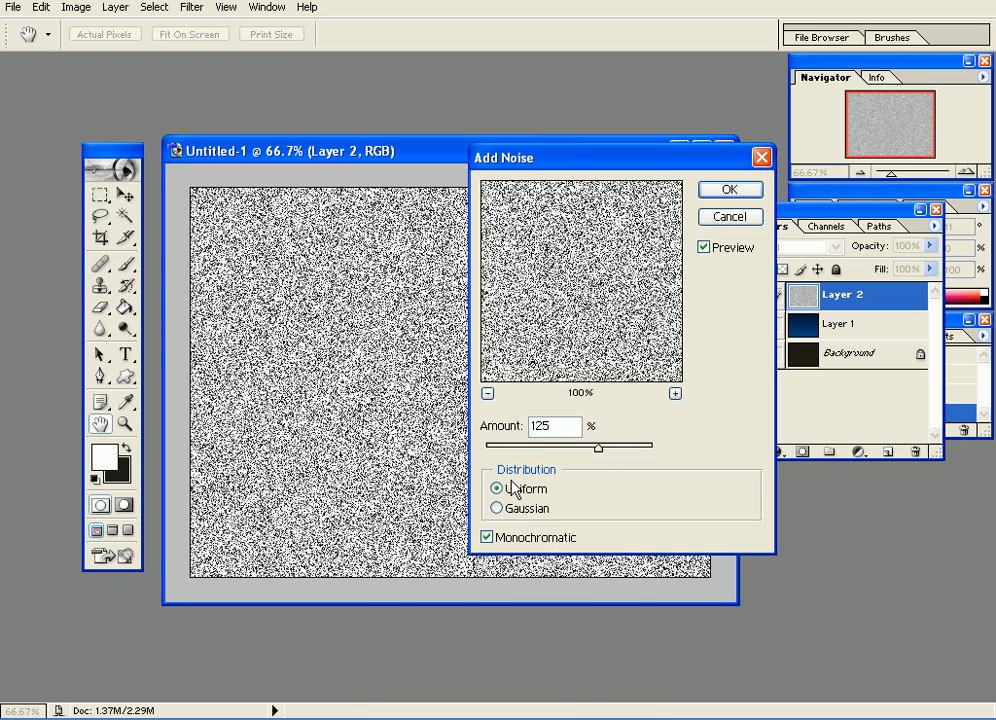
left_click(729, 190)
key("g")
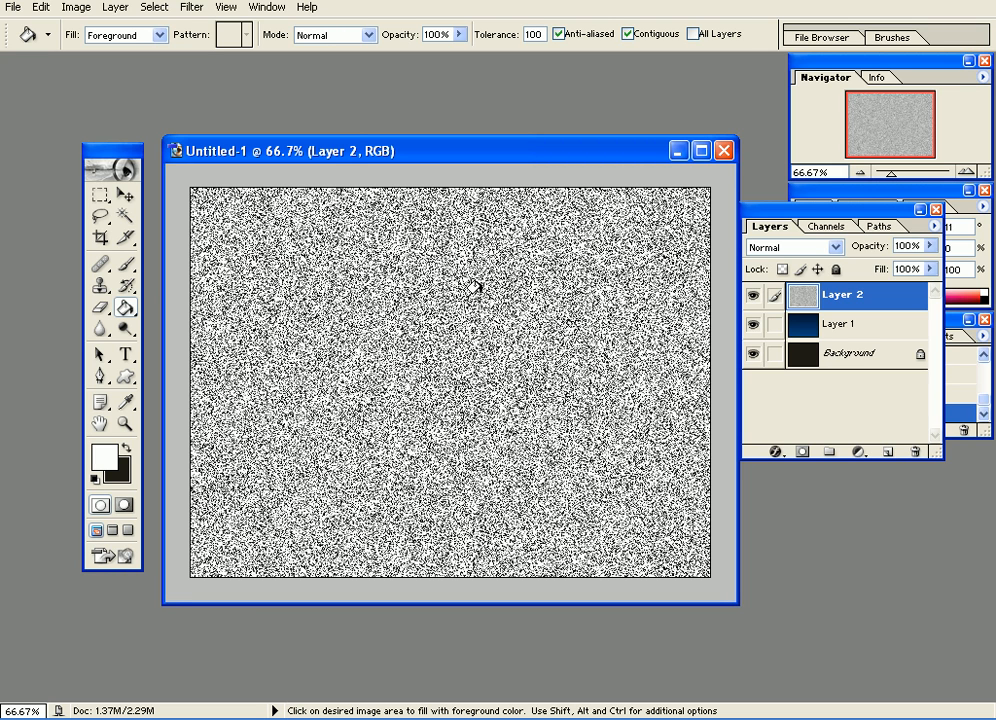
Step: Open the Threshold adjustment for the noise layer and lower the threshold level to about 89
left_click(84, 8)
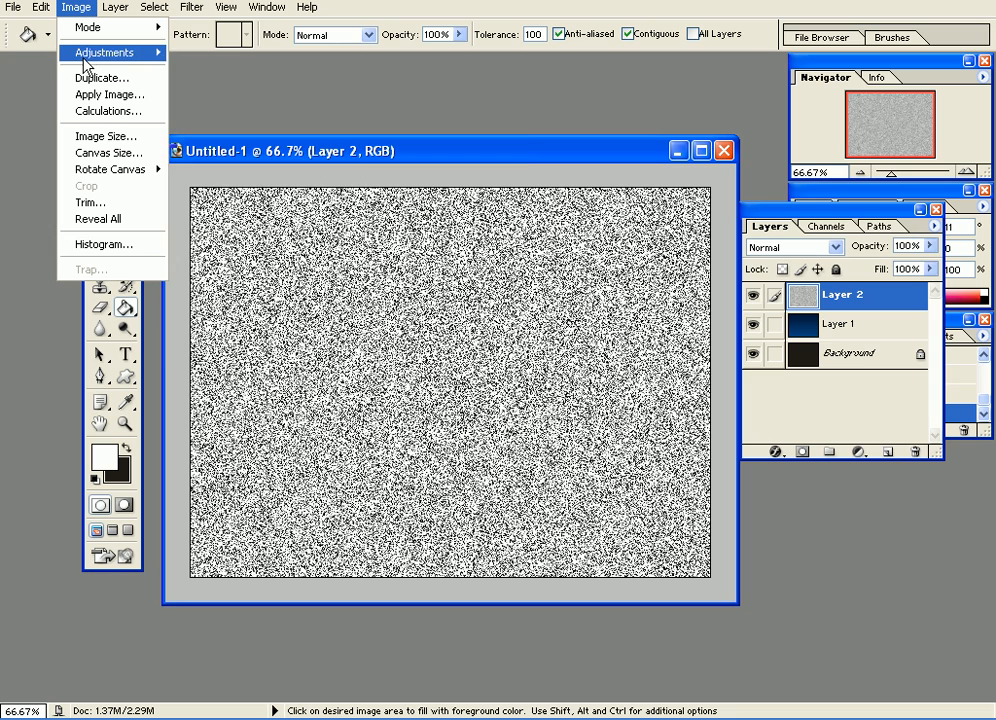
mouse_move(150, 52)
left_click(210, 318)
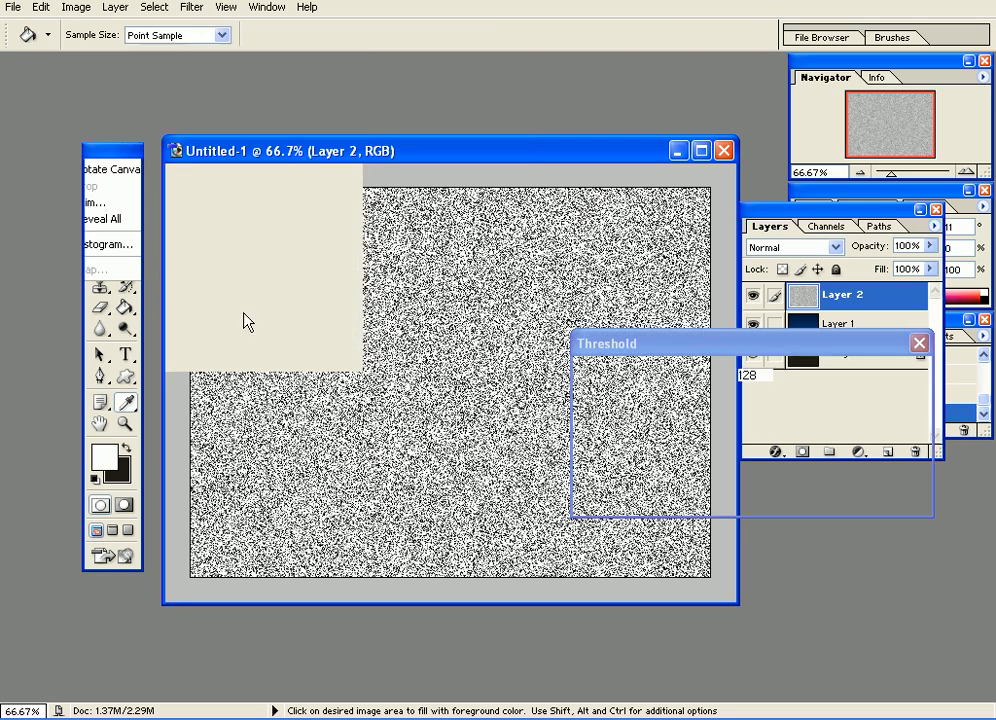
left_click_drag(752, 345, 422, 84)
left_click_drag(381, 240, 343, 240)
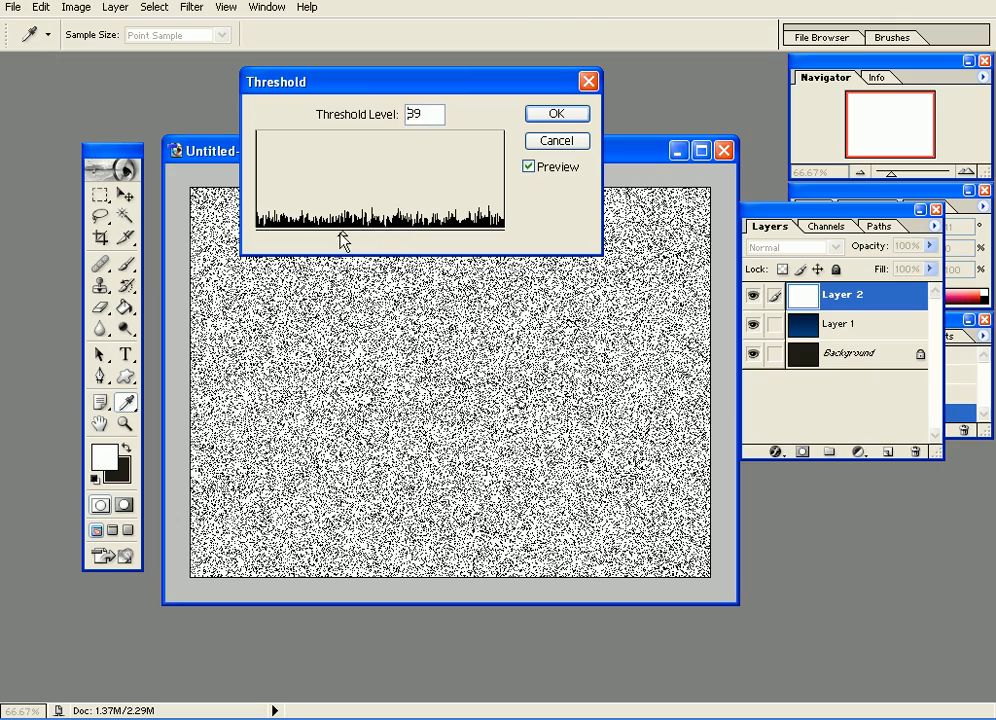